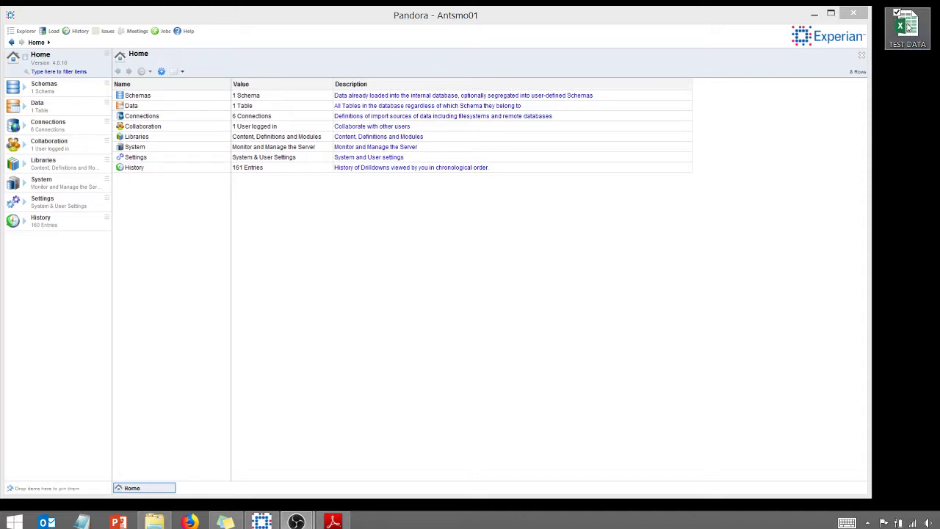
# - Send TEST DATA.xlsx to the Pandora server, overwriting the existing copy
pyautogui.moveTo(909, 42); pyautogui.dragTo(396, 283)
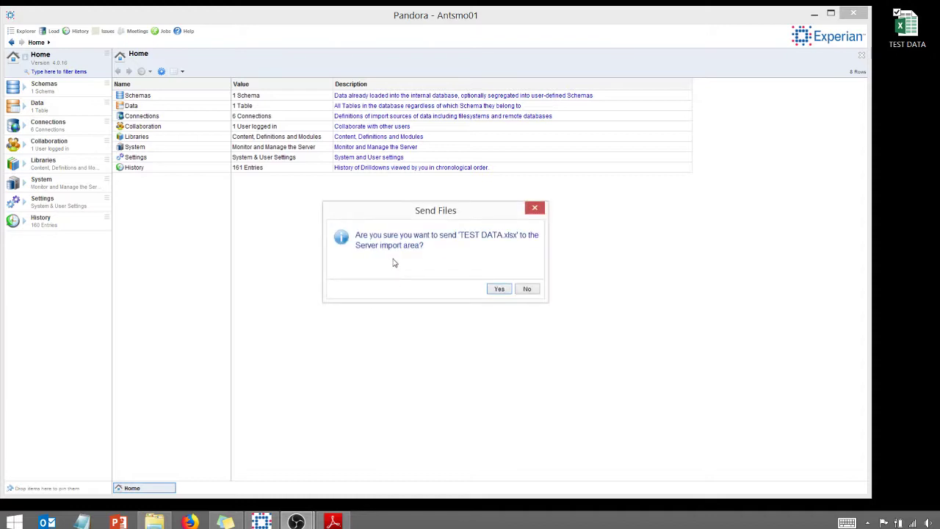
pyautogui.click(499, 290)
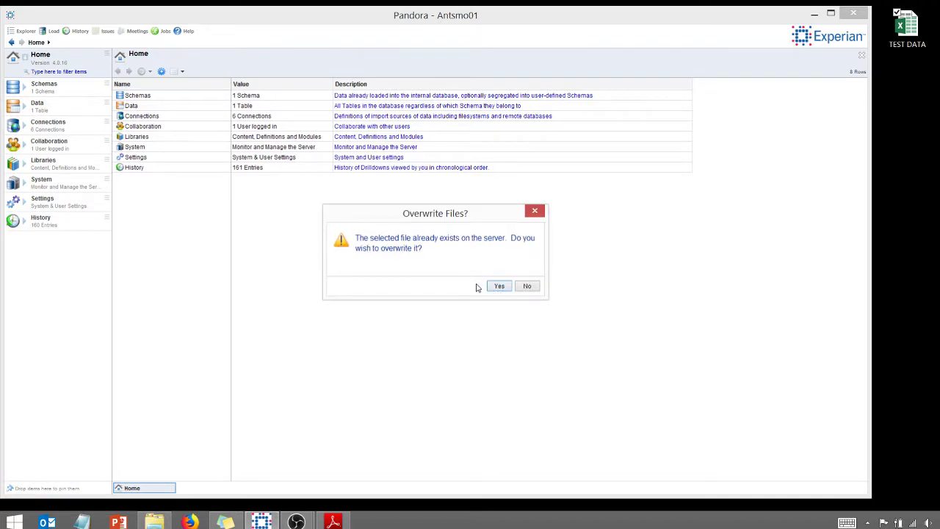
pyautogui.click(498, 286)
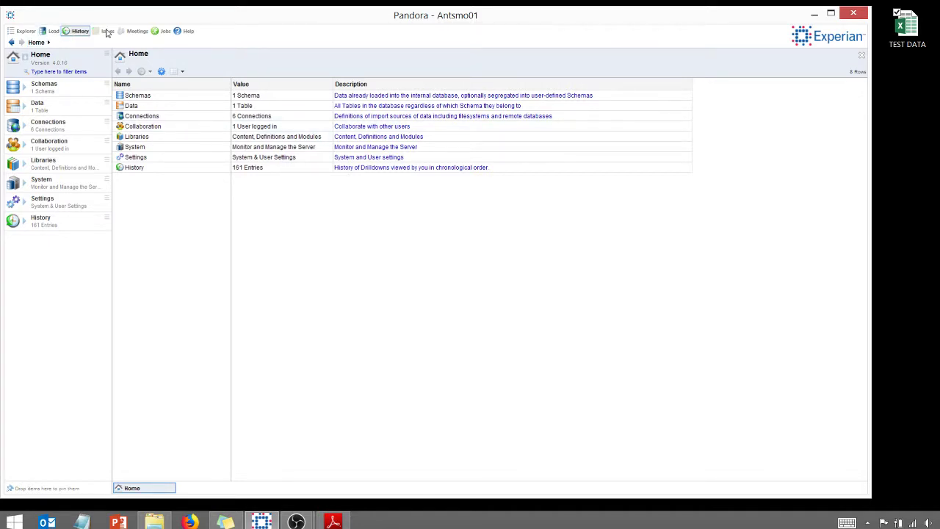
# - Load the TEST DATA spreadsheet as a new version of the Test Data table
pyautogui.click(831, 12)
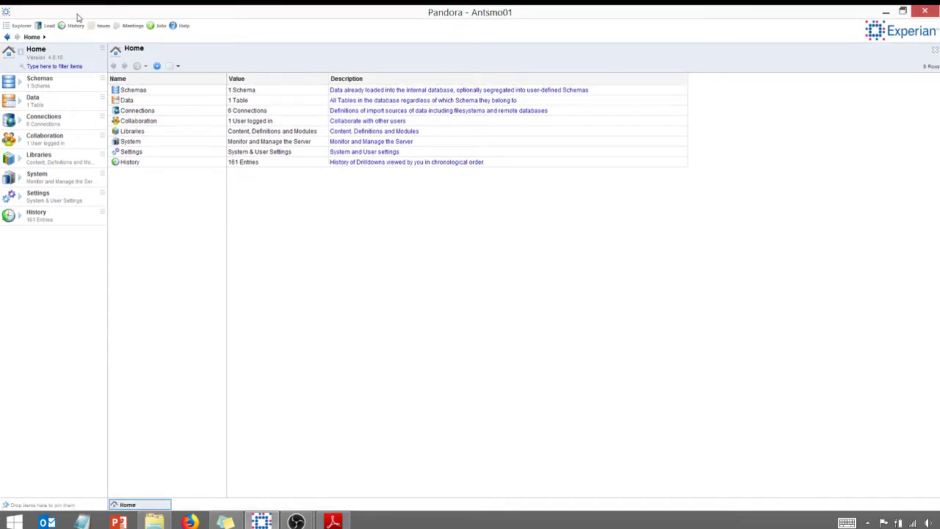
pyautogui.click(49, 27)
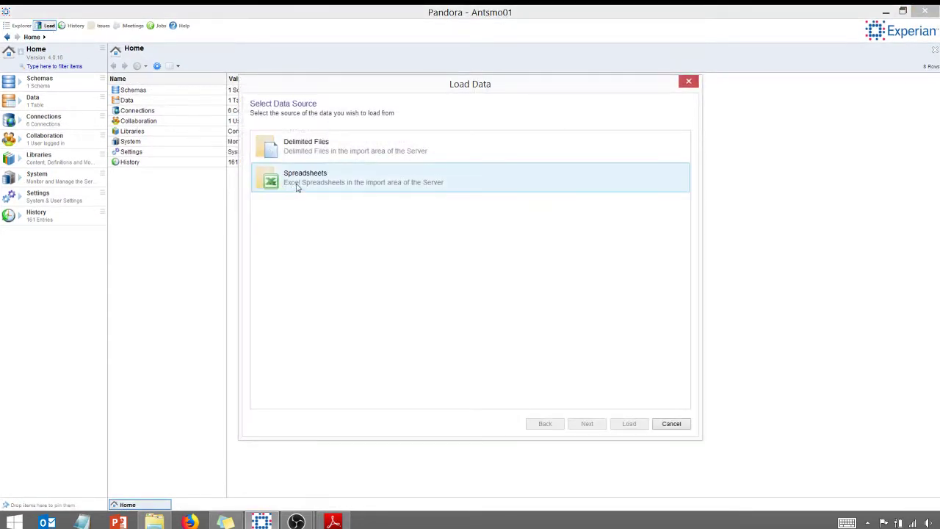
pyautogui.click(312, 182)
pyautogui.doubleClick(312, 181)
pyautogui.doubleClick(309, 155)
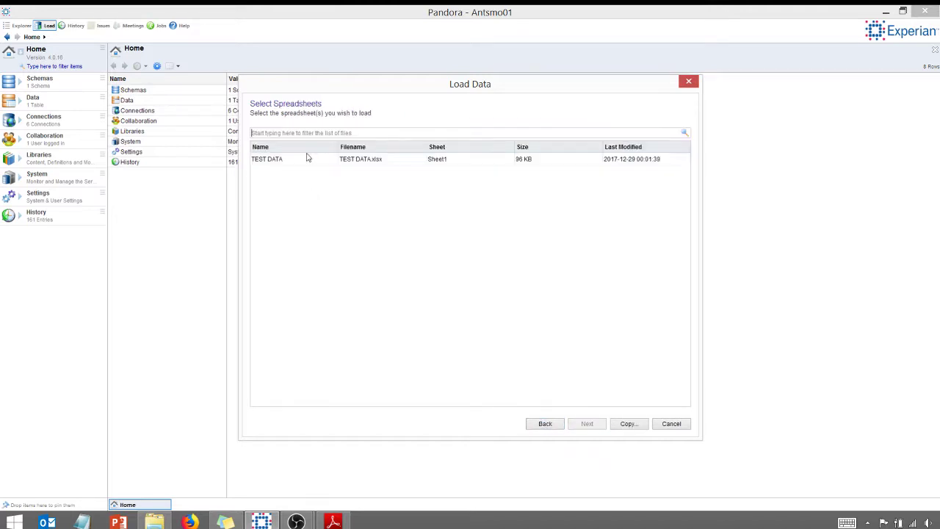
pyautogui.click(351, 163)
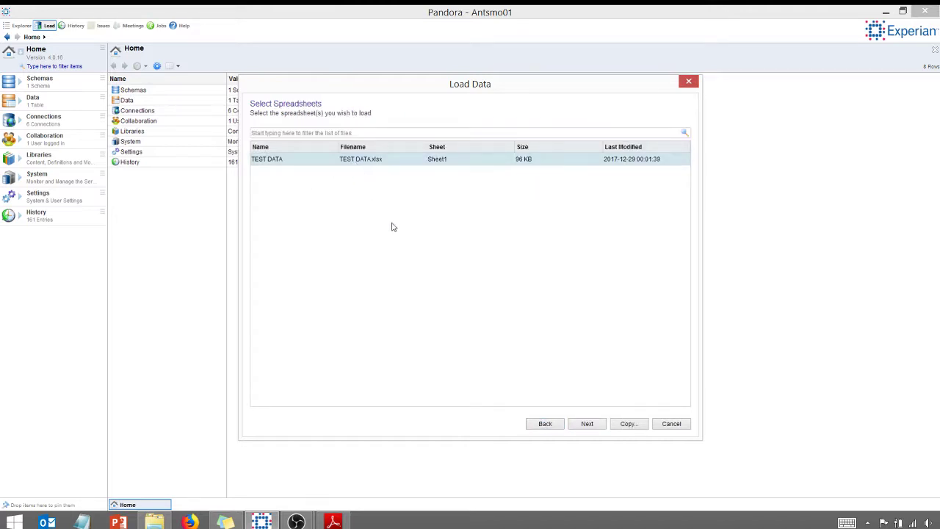
pyautogui.click(586, 424)
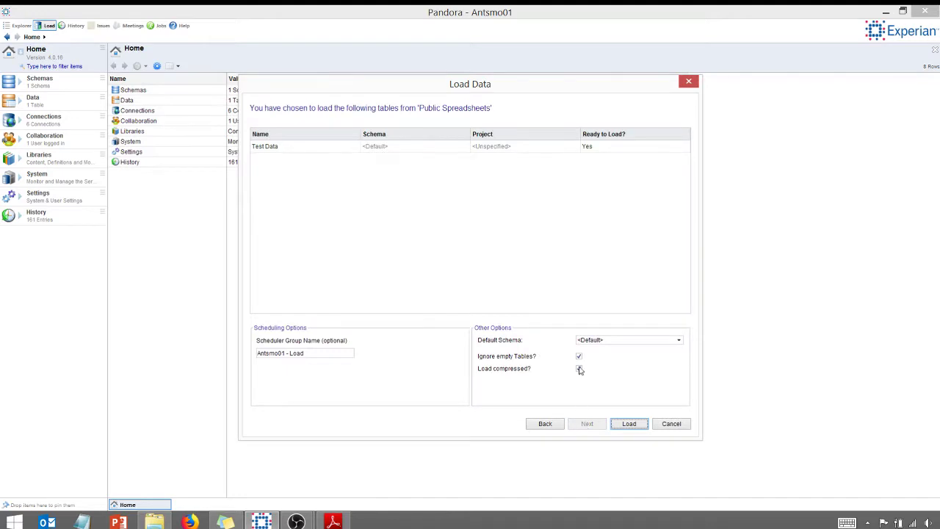
pyautogui.click(623, 425)
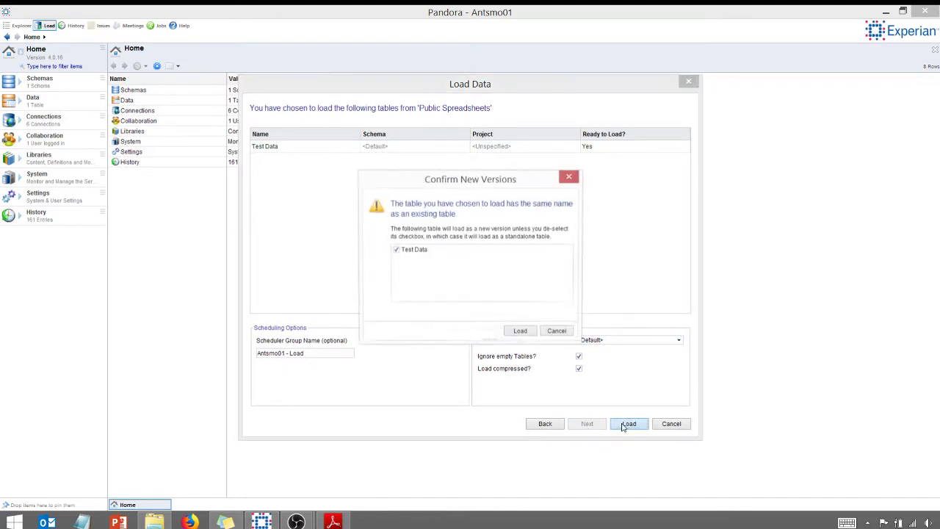
pyautogui.click(520, 333)
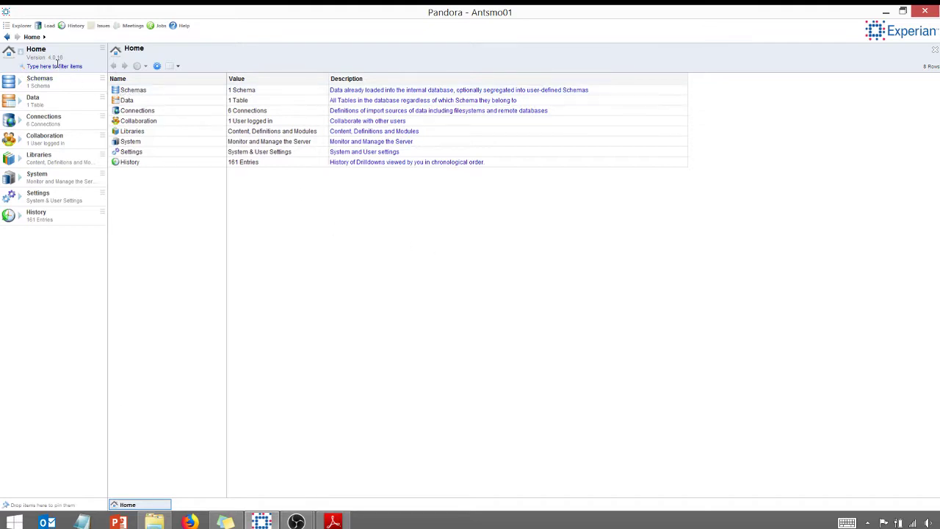
# - Open the Columns profile of the 11 Test Data columns and scroll across completeness, datatypes and lengths
pyautogui.click(36, 50)
pyautogui.moveTo(35, 104)
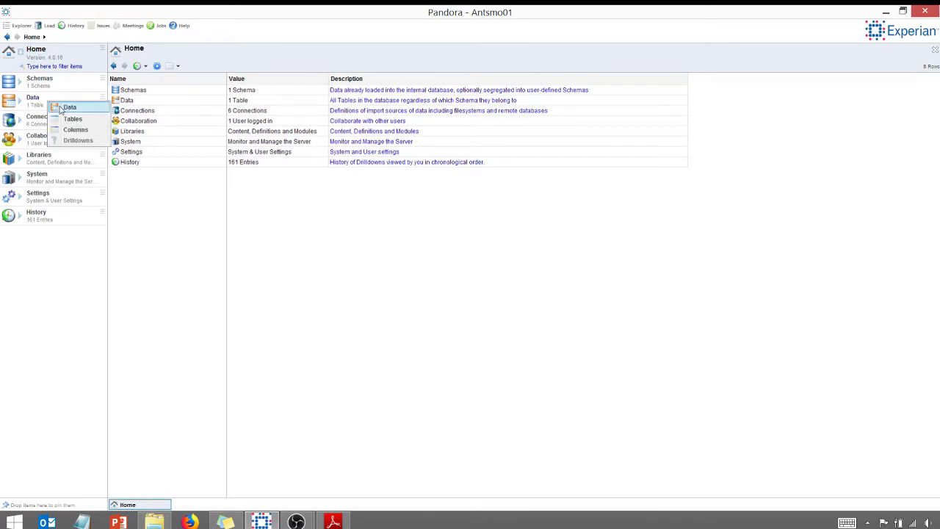
pyautogui.click(61, 108)
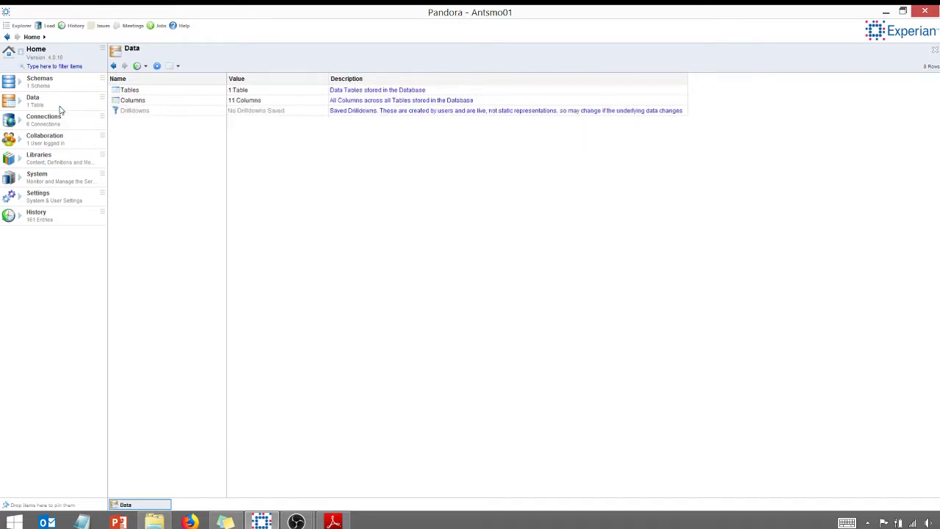
pyautogui.doubleClick(133, 100)
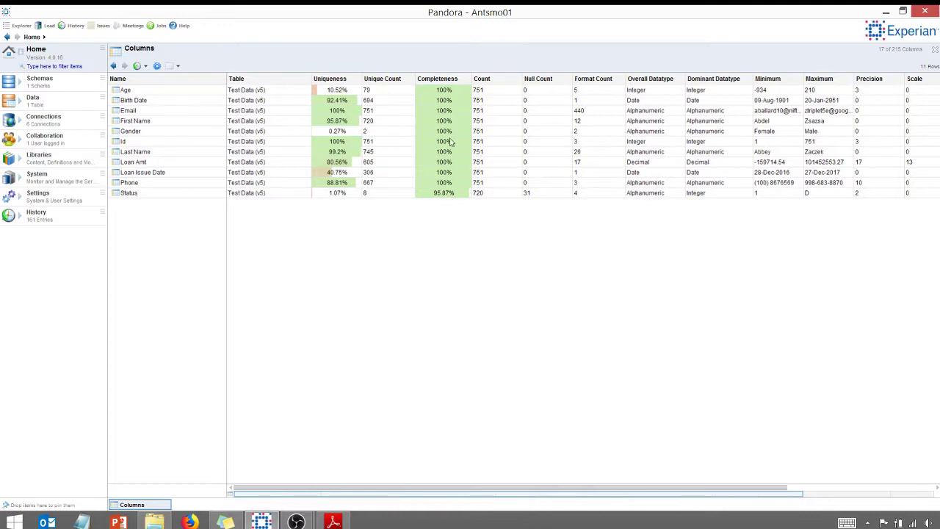
pyautogui.moveTo(496, 94)
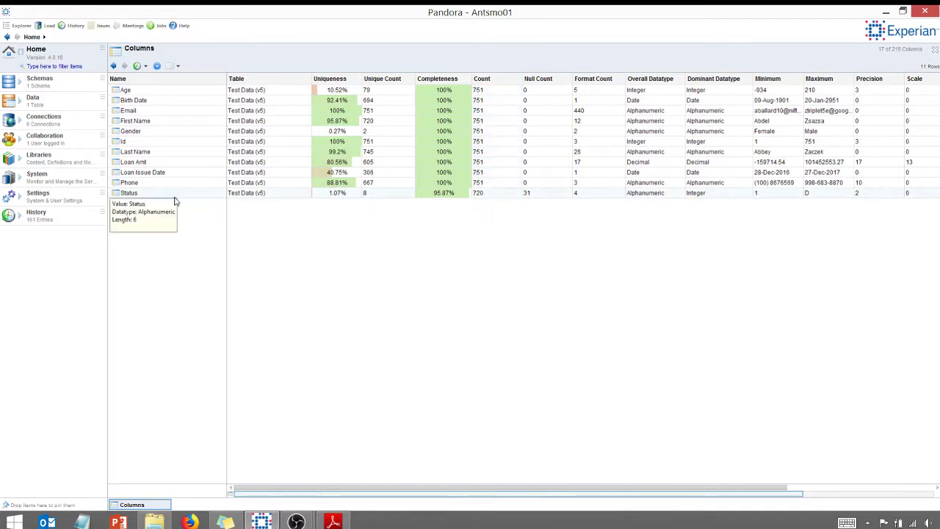
pyautogui.moveTo(496, 197)
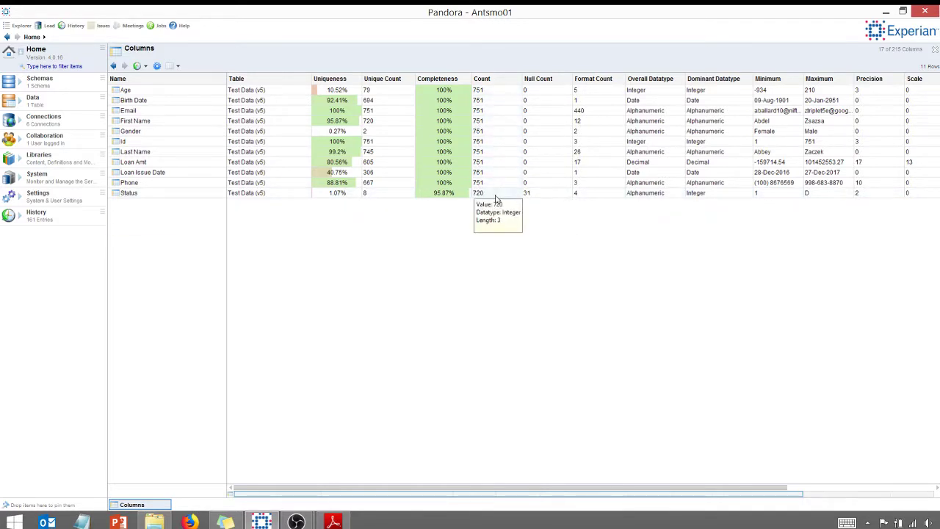
pyautogui.moveTo(536, 197)
pyautogui.moveTo(392, 85)
pyautogui.moveTo(376, 193)
pyautogui.moveTo(447, 492); pyautogui.dragTo(619, 492)
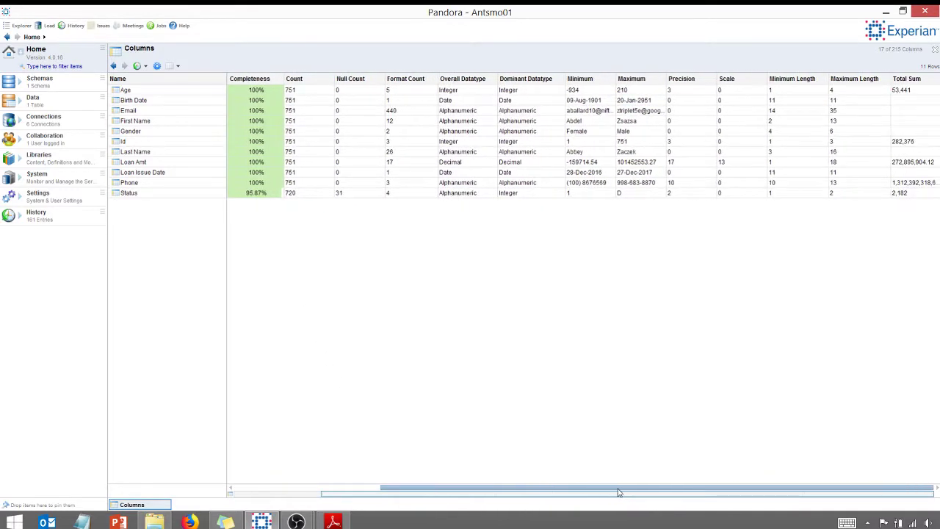
# - List the individual Test Data columns and view the Gender column's distinct values
pyautogui.click(21, 107)
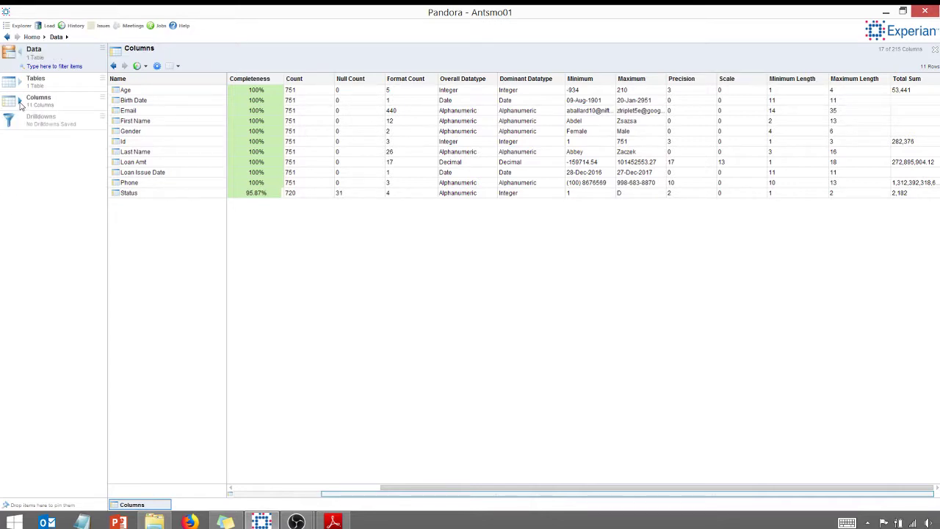
pyautogui.click(20, 105)
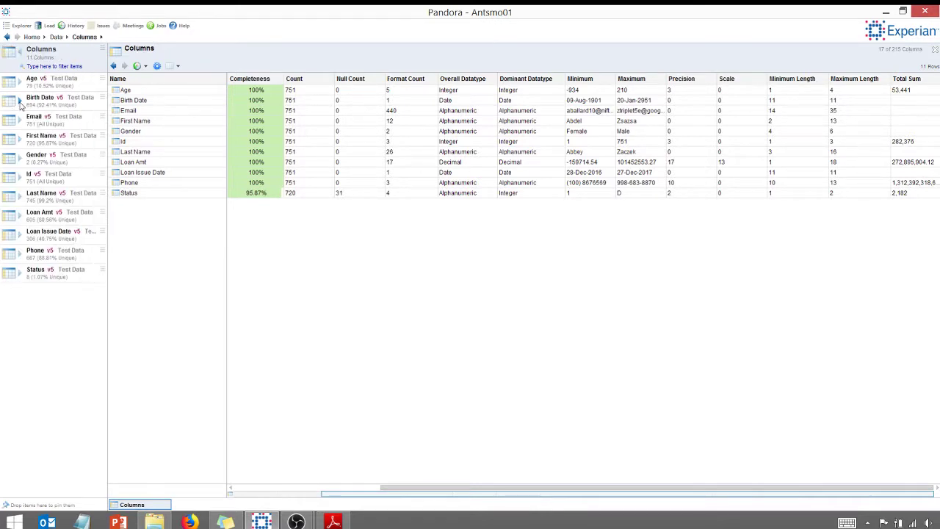
pyautogui.click(39, 155)
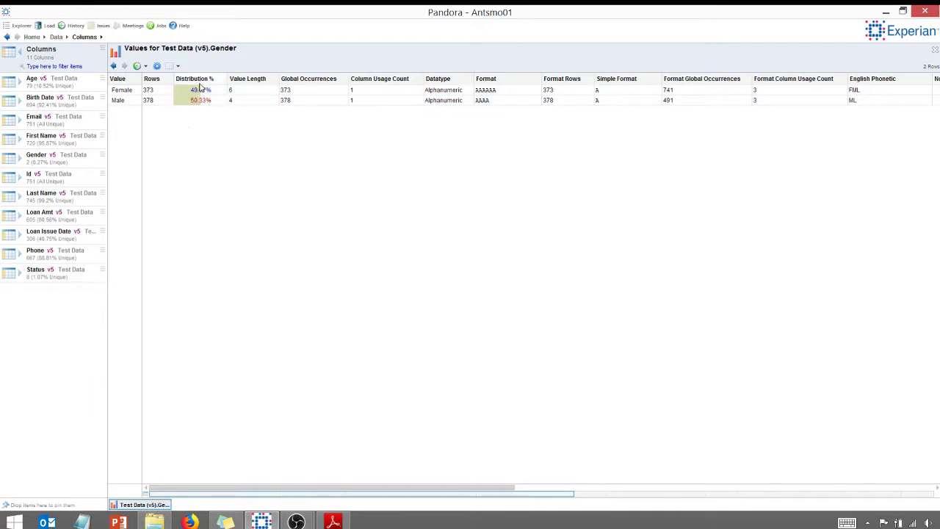
pyautogui.click(36, 255)
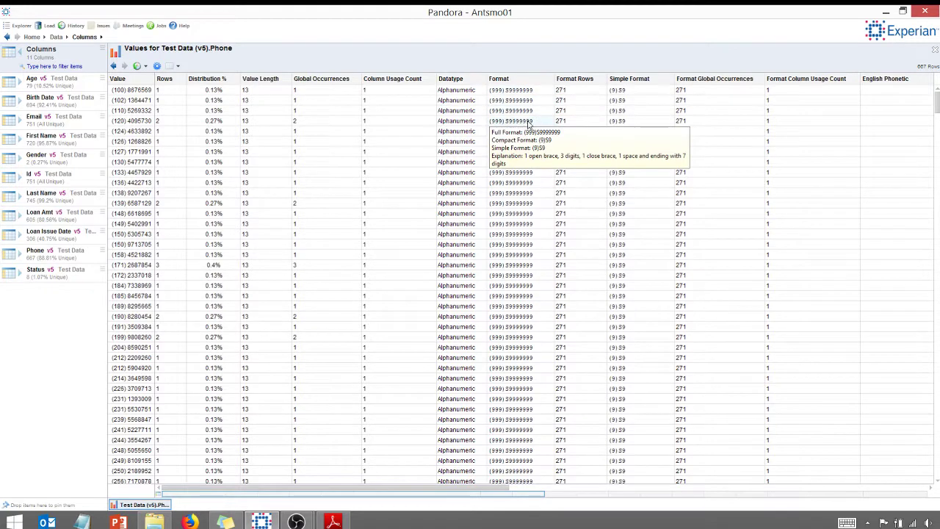
pyautogui.moveTo(525, 127)
pyautogui.moveTo(520, 94)
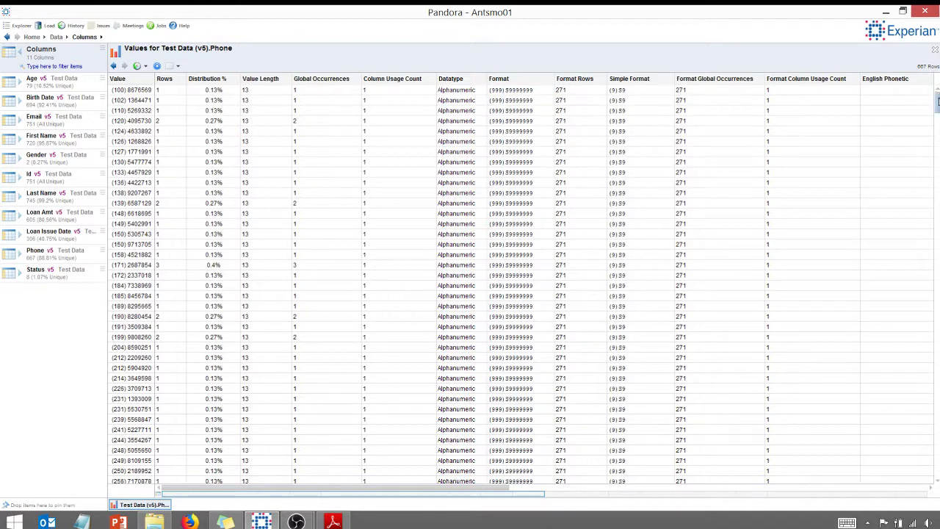
pyautogui.moveTo(937, 102); pyautogui.dragTo(936, 356)
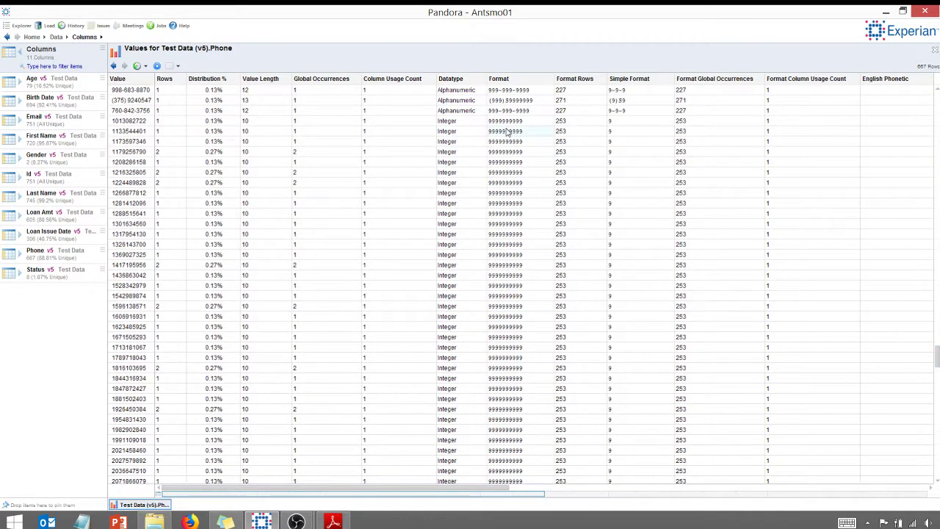
pyautogui.scroll(1, 507, 141)
pyautogui.moveTo(497, 136)
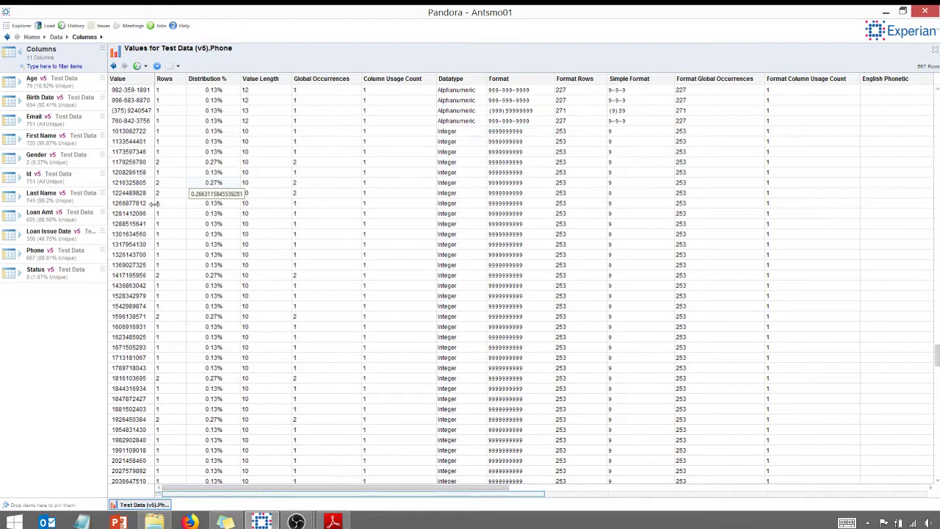
pyautogui.rightClick(42, 255)
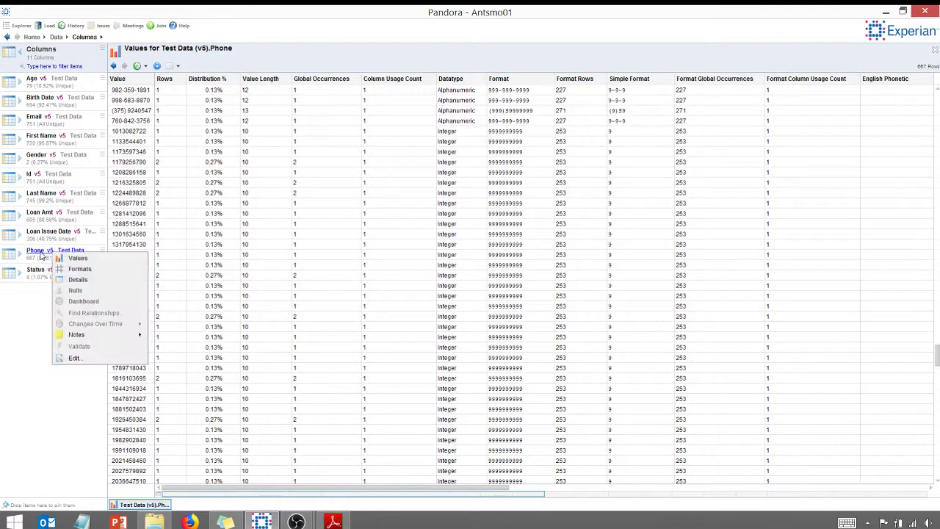
pyautogui.click(75, 271)
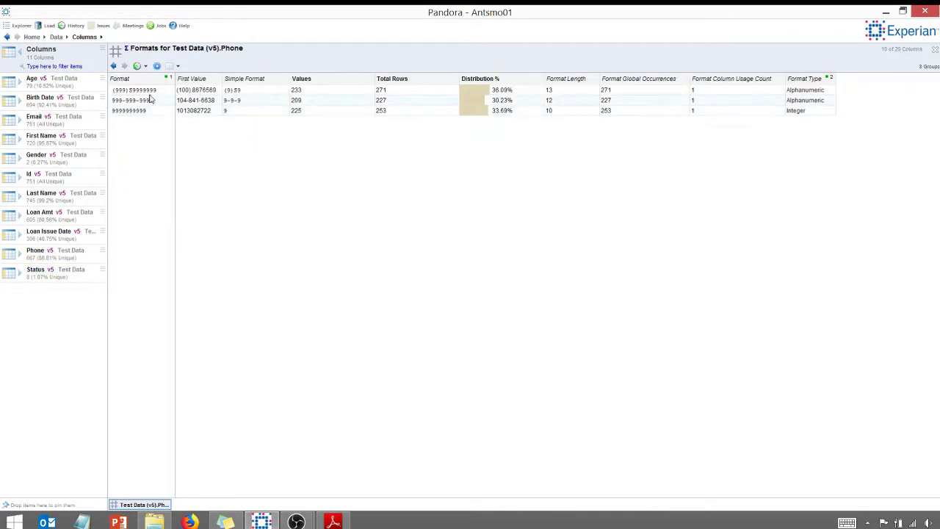
pyautogui.moveTo(150, 92)
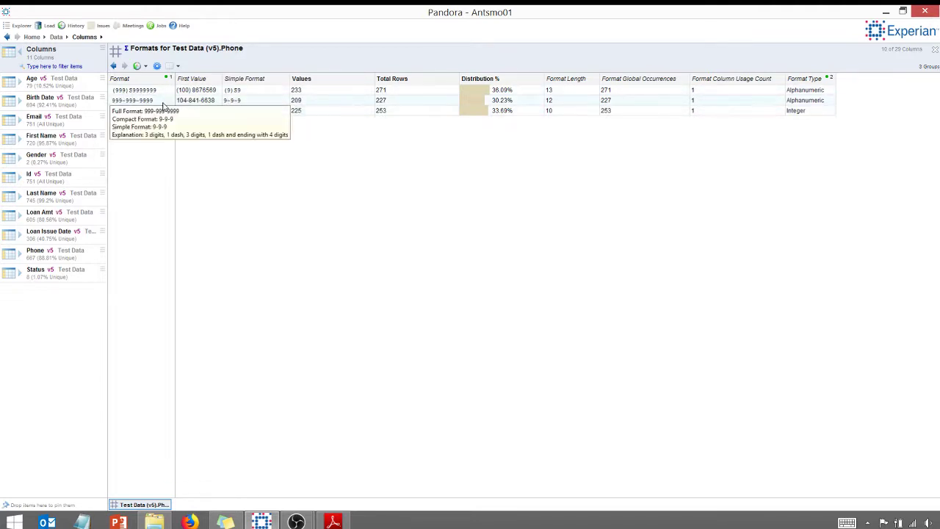
pyautogui.moveTo(155, 118)
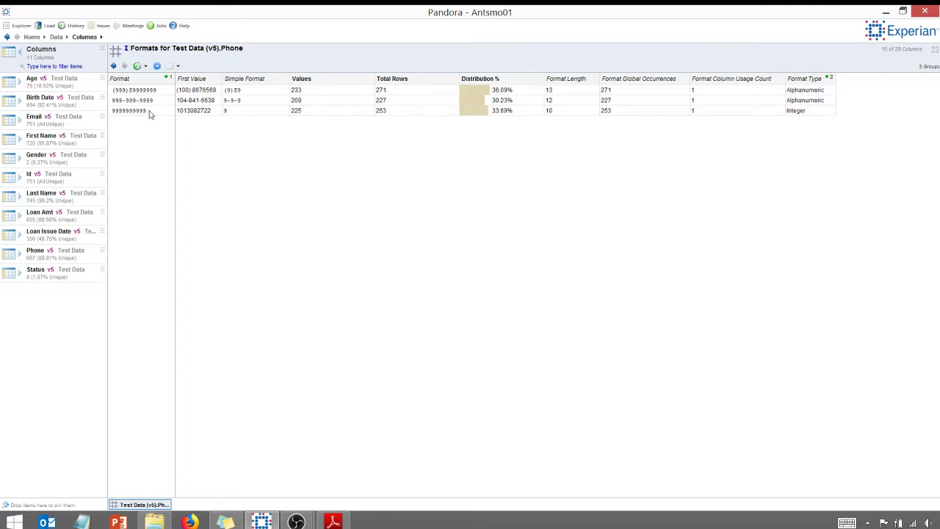
# - Check the Age column's negative-value outliers and look at its notes
pyautogui.click(42, 50)
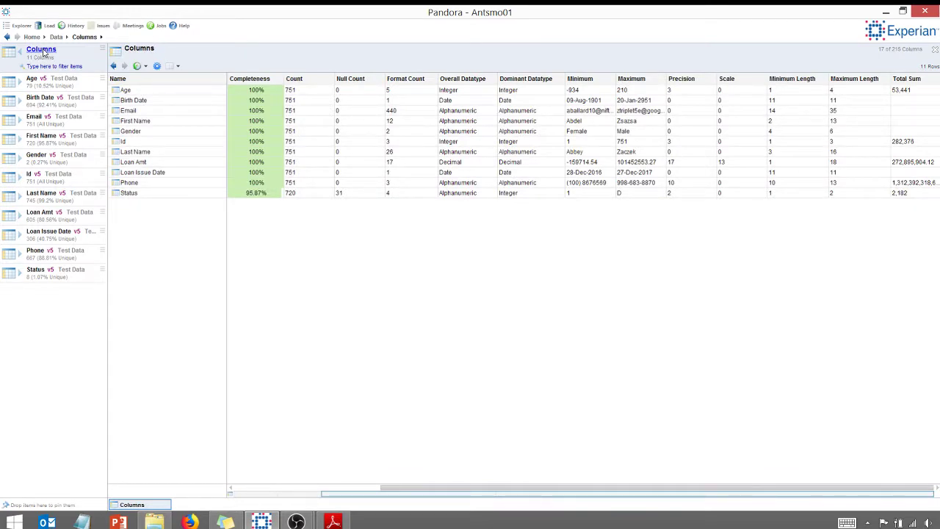
pyautogui.rightClick(129, 91)
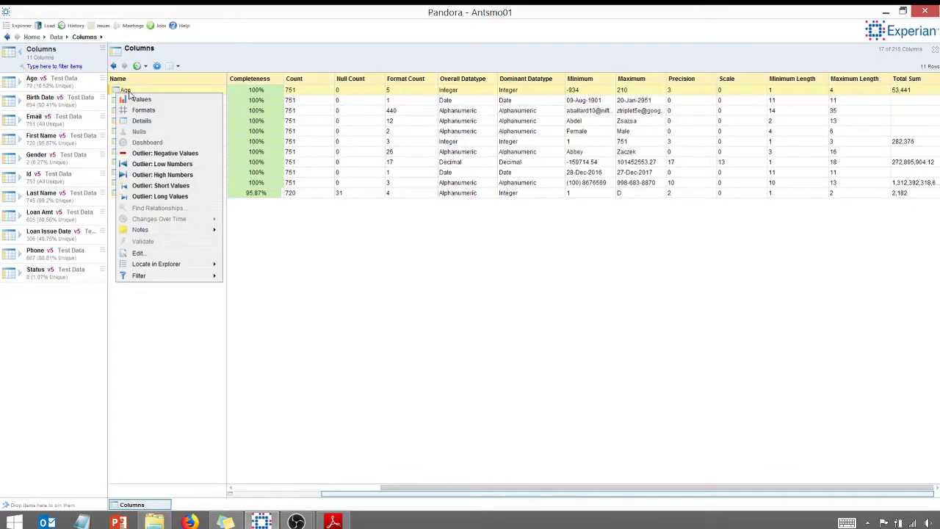
pyautogui.click(145, 156)
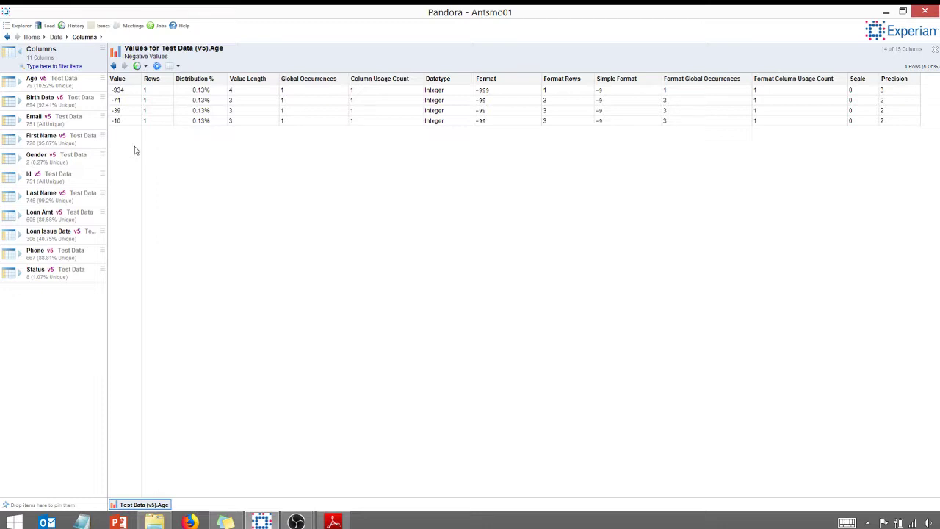
pyautogui.click(44, 80)
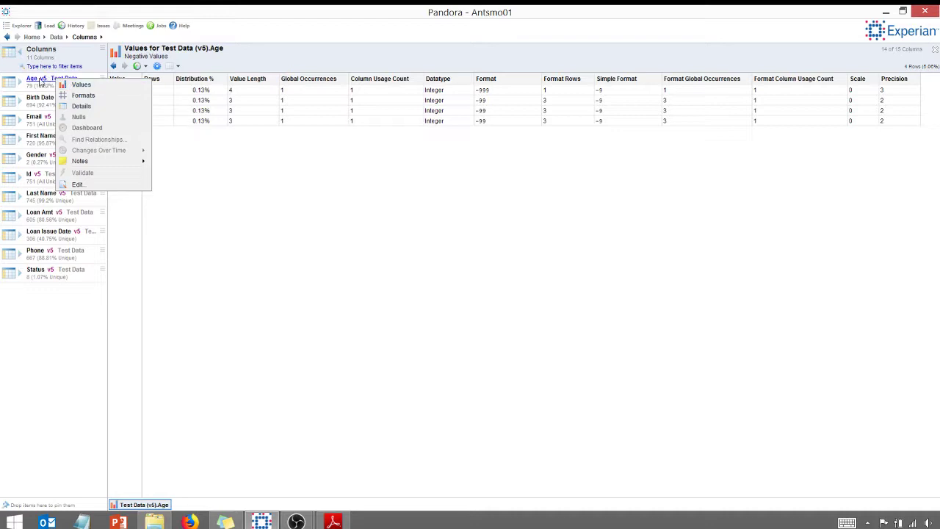
pyautogui.click(40, 81)
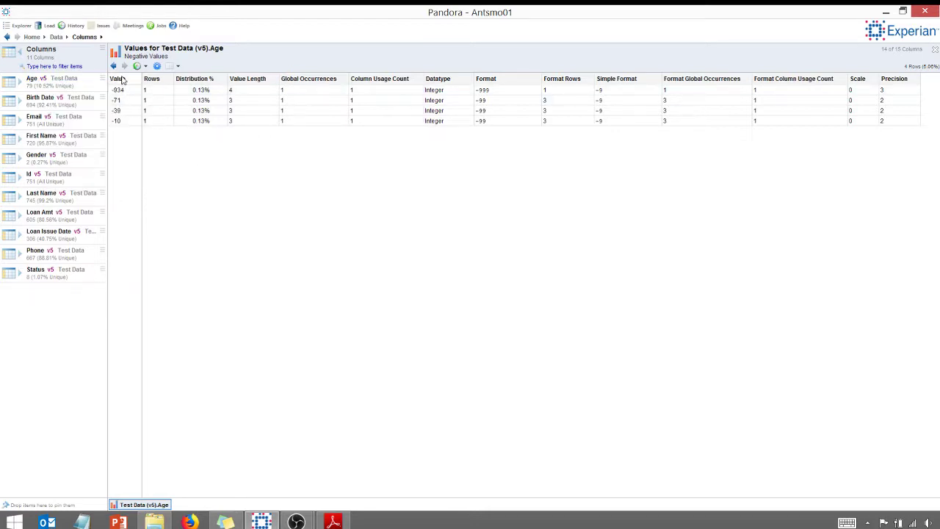
pyautogui.click(41, 83)
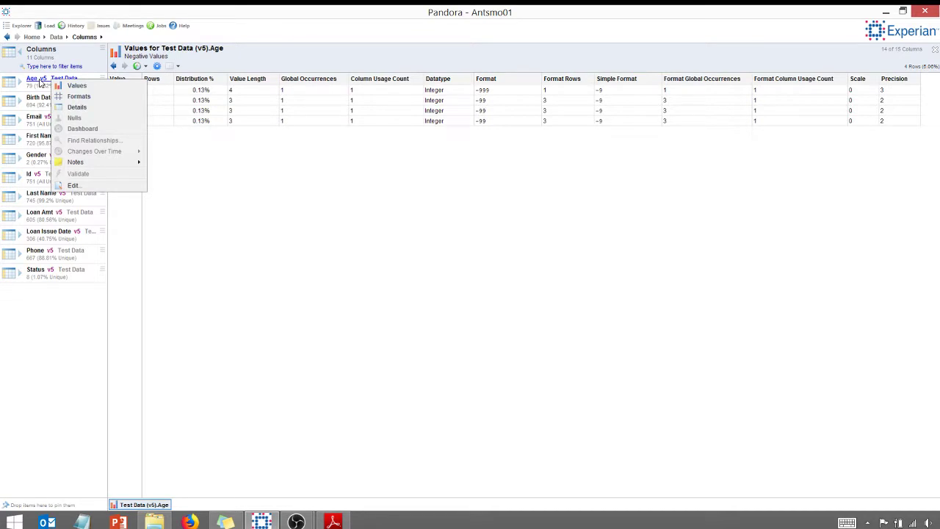
pyautogui.moveTo(75, 162)
pyautogui.click(172, 176)
pyautogui.click(113, 66)
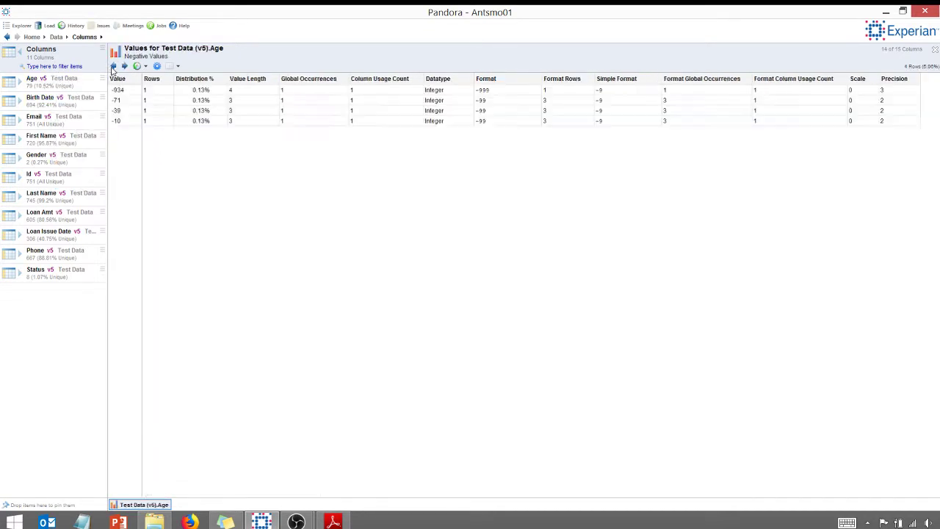
# - Check the Age column's high-number outliers, finding the single value 210 in one row
pyautogui.click(113, 66)
pyautogui.click(125, 90)
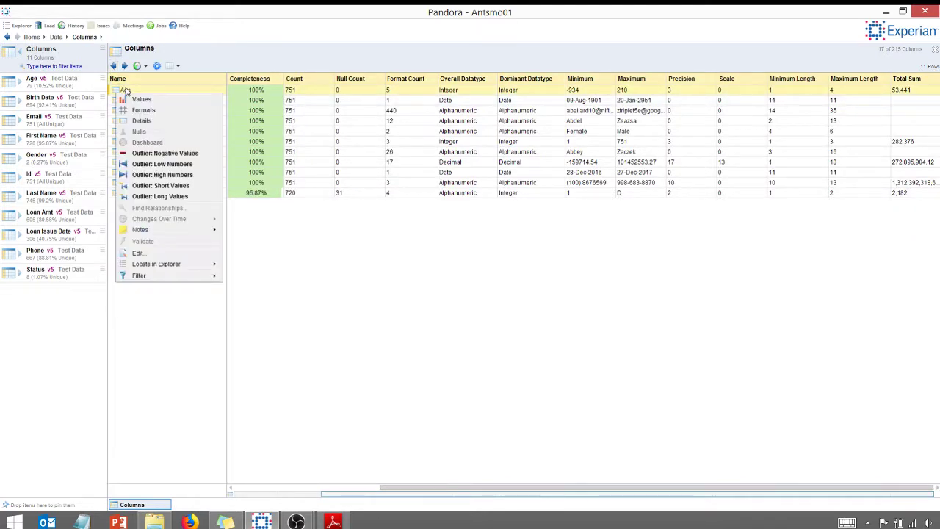
pyautogui.click(150, 174)
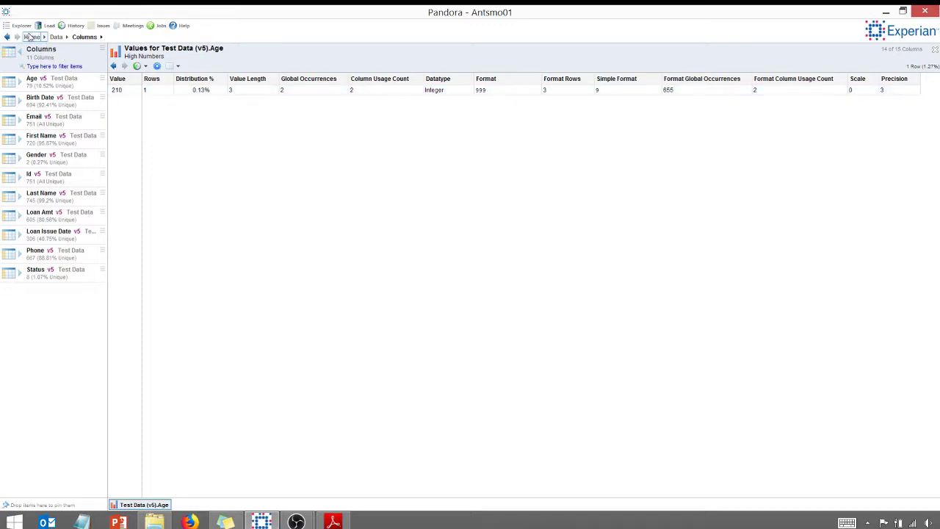
pyautogui.click(31, 37)
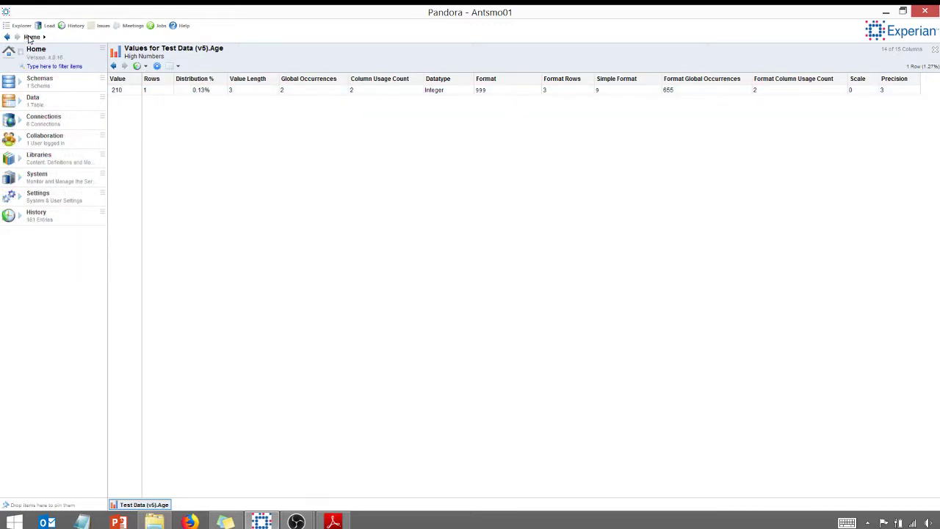
# - Go to the Test Data v5 table and bring up its Columns drill-down menu of analyses
pyautogui.click(33, 98)
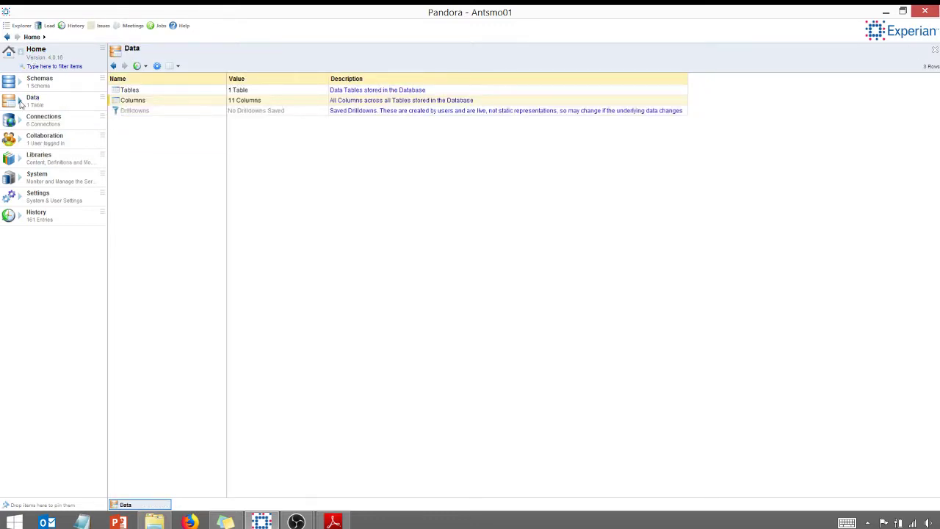
pyautogui.click(21, 103)
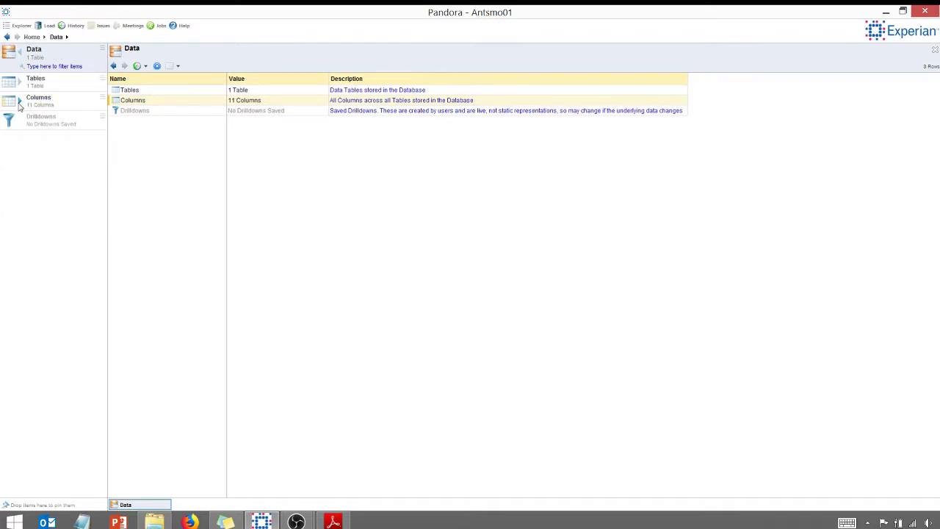
pyautogui.click(20, 83)
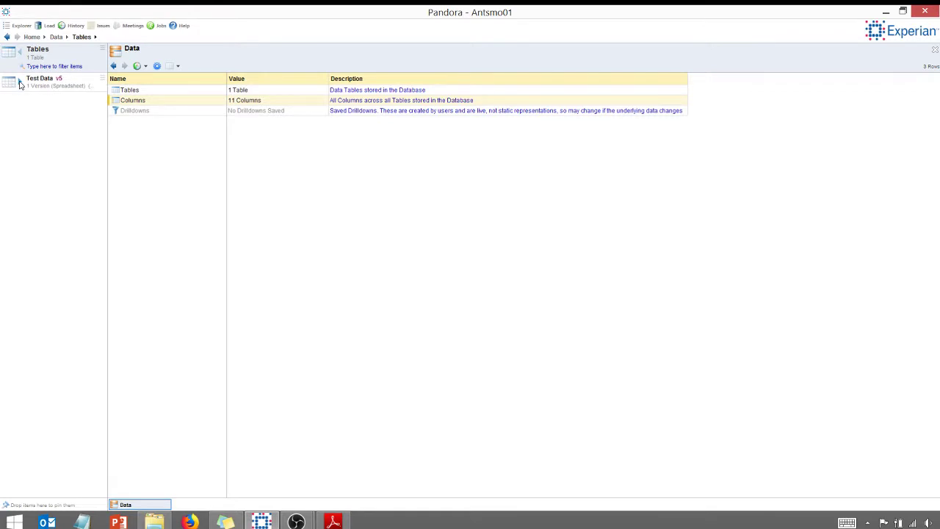
pyautogui.click(20, 84)
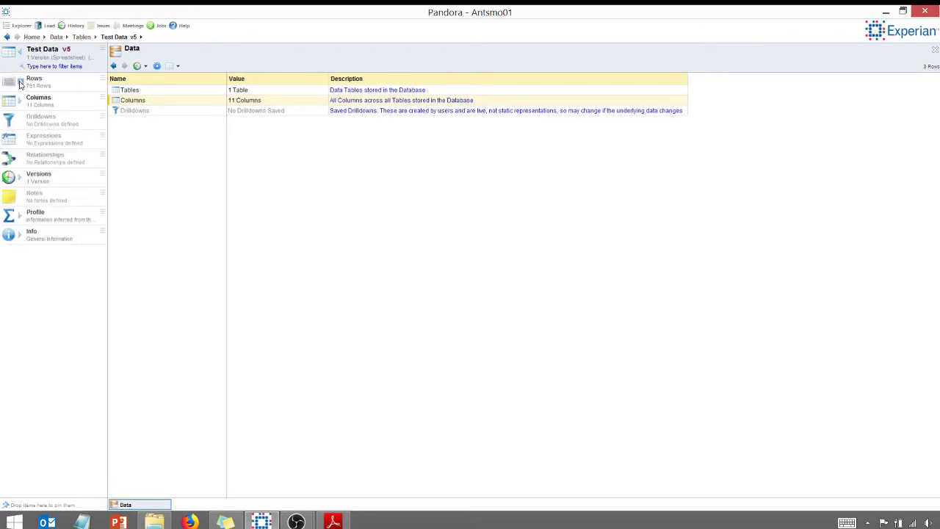
pyautogui.click(126, 102)
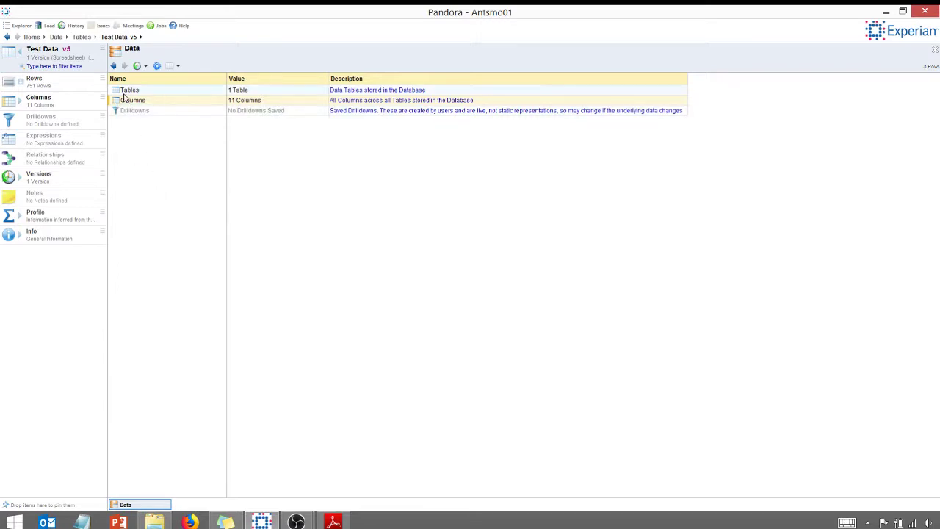
pyautogui.click(35, 101)
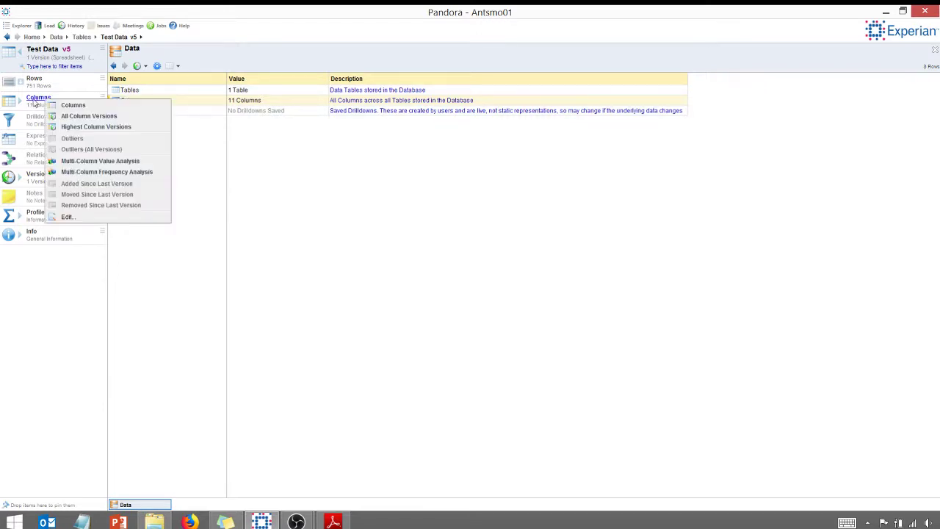
# - Run Multi-Column Value Analysis on Test Data v5 and scroll right to Age, Status and Gender
pyautogui.click(66, 162)
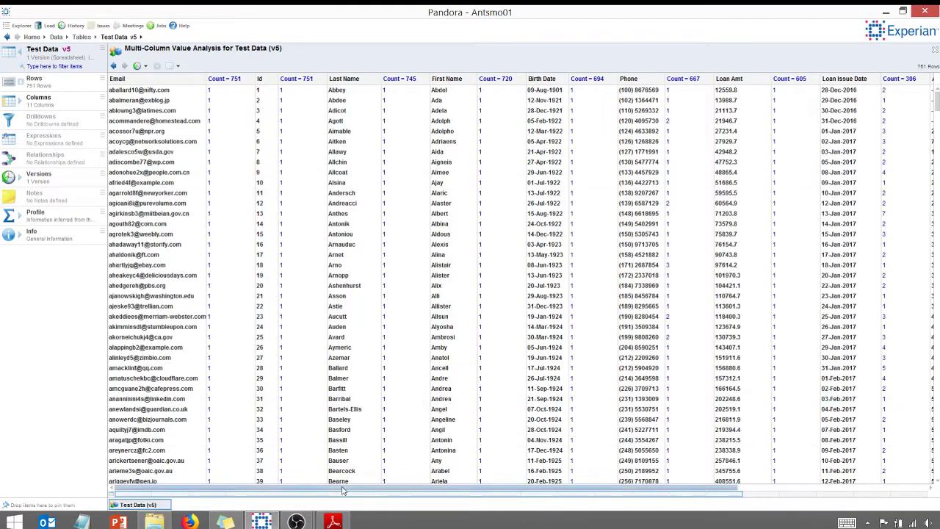
pyautogui.moveTo(342, 491); pyautogui.dragTo(608, 500)
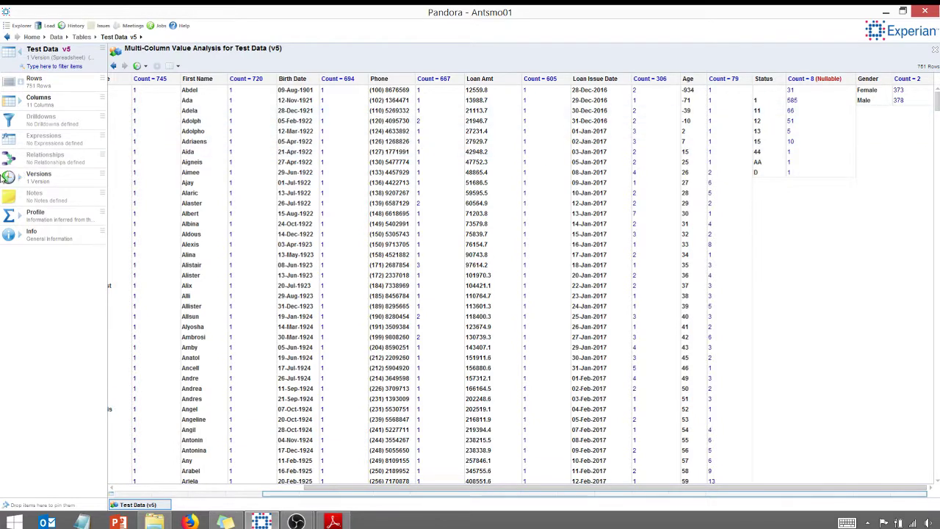
# - Run Discover Dependencies & Keys on Test Data v5 and open the resulting profile
pyautogui.click(35, 212)
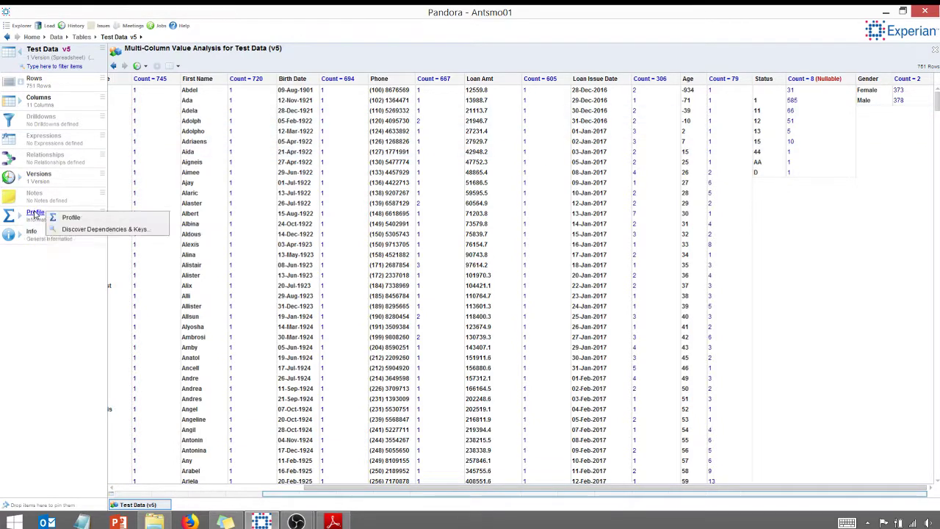
pyautogui.click(74, 229)
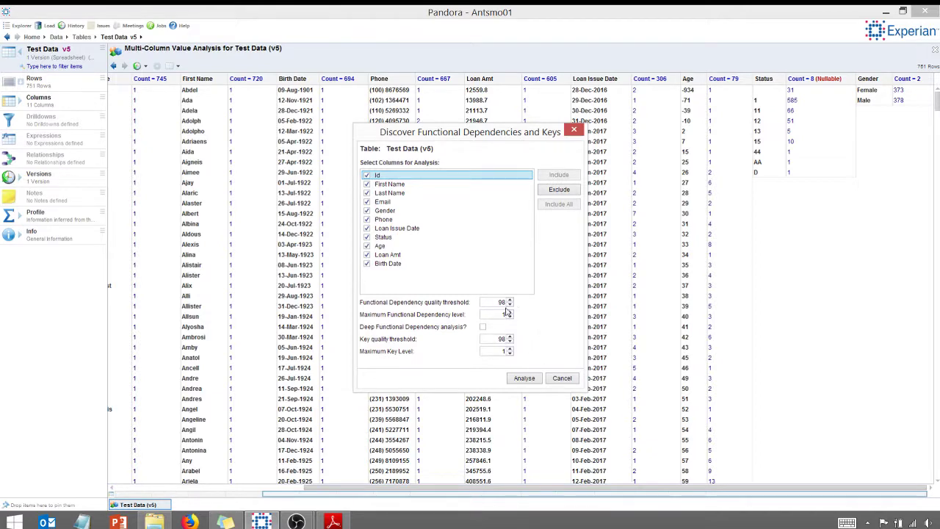
pyautogui.click(527, 379)
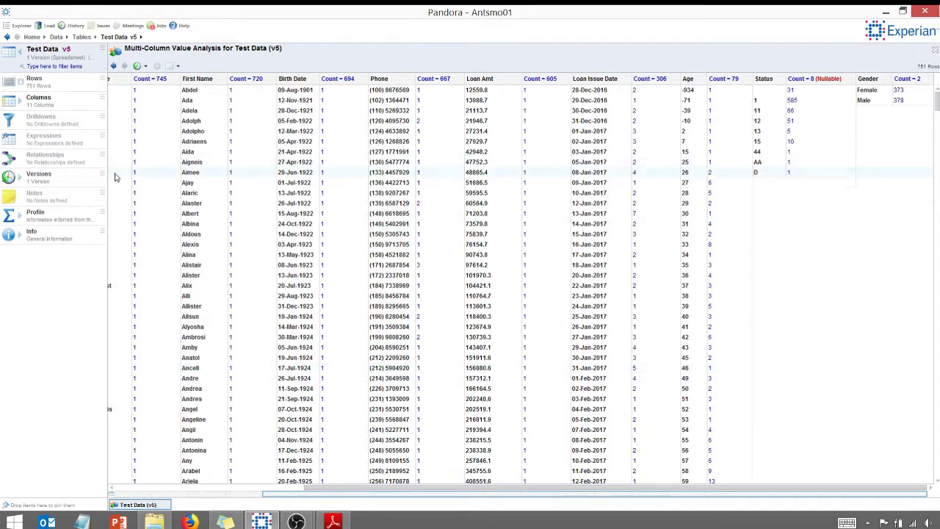
pyautogui.click(36, 213)
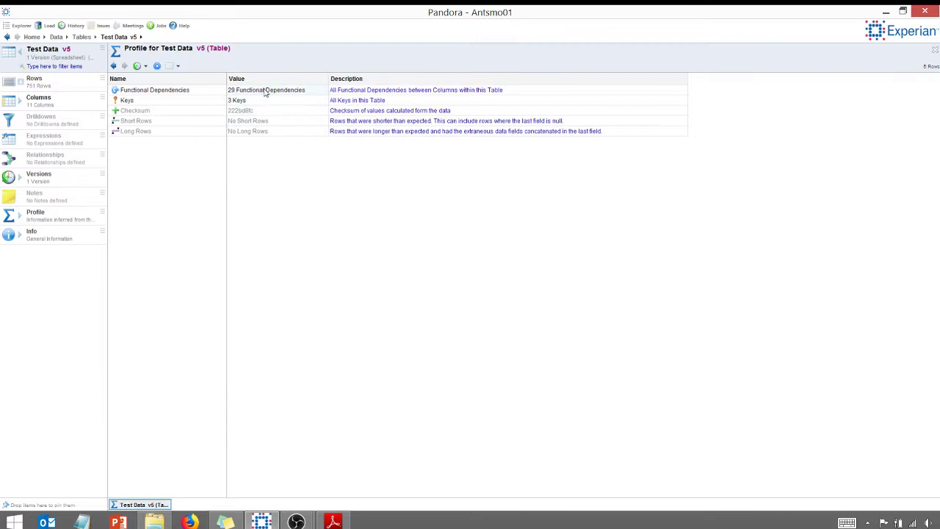
# - List the 29 functional dependencies and open the Birth Date → Age conflicts (ages 2 and 87)
pyautogui.click(271, 91)
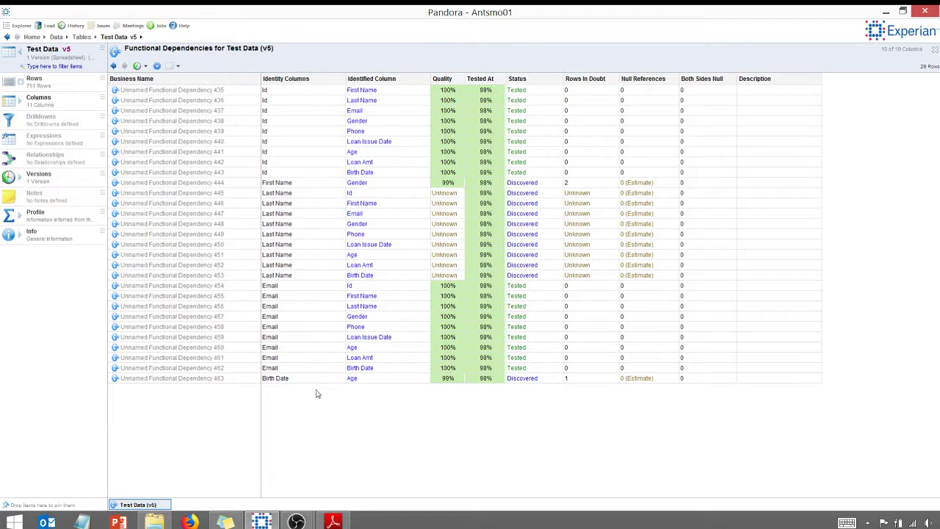
pyautogui.moveTo(367, 384)
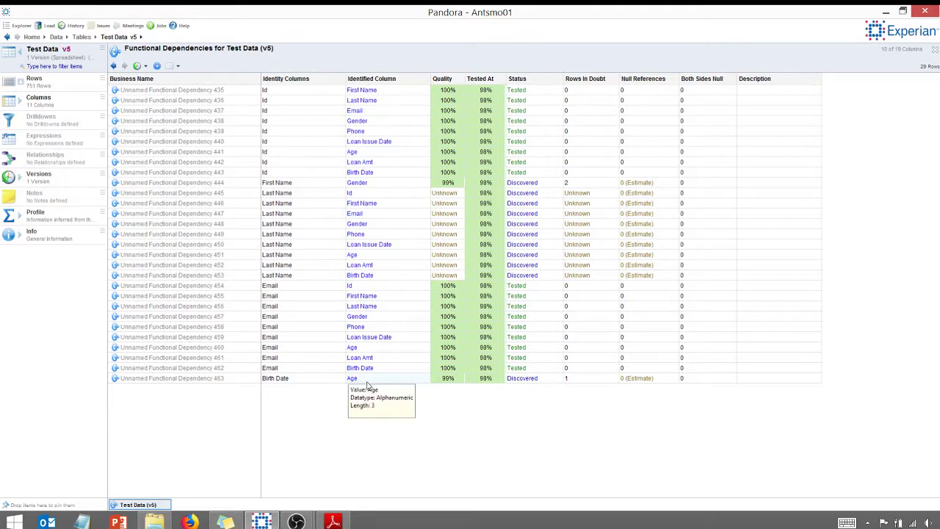
pyautogui.moveTo(297, 382)
pyautogui.doubleClick(367, 382)
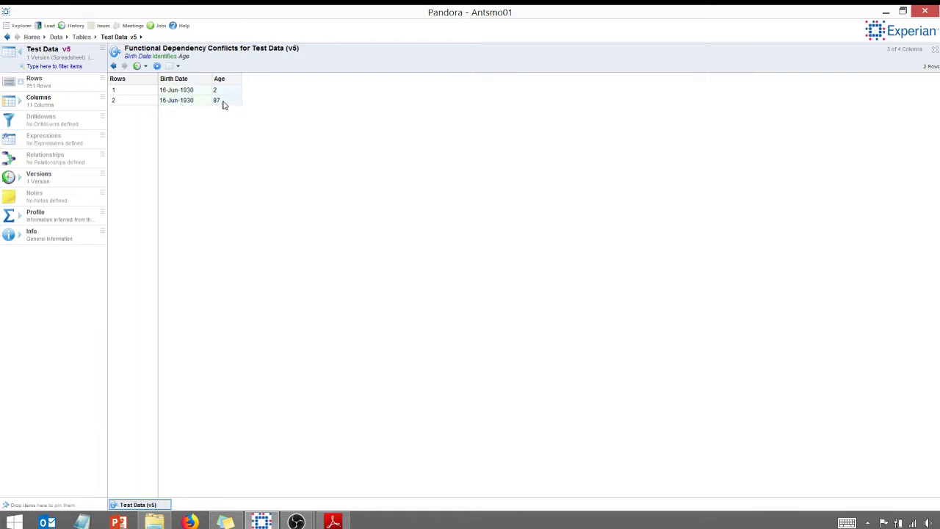
# - Go from Home through Data and Tables to display all 751 rows of Test Data v5
pyautogui.moveTo(224, 103)
pyautogui.click(32, 37)
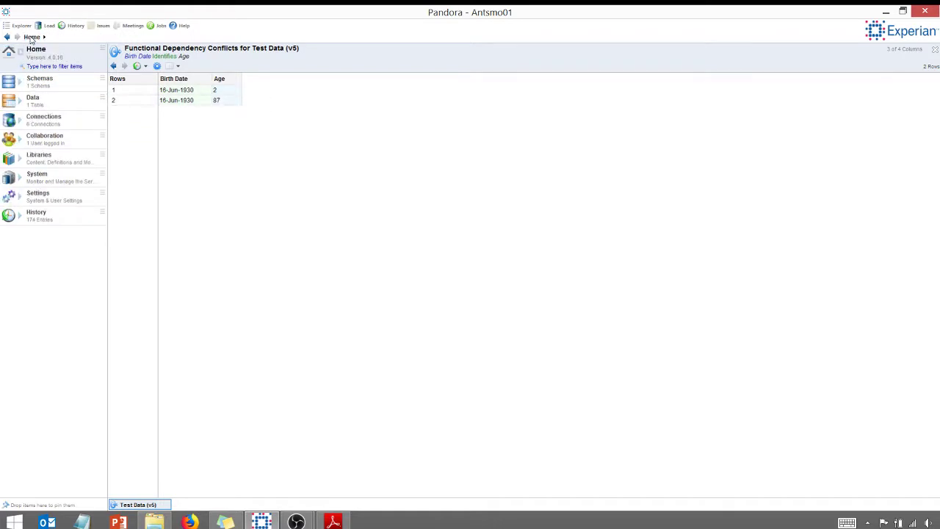
pyautogui.click(31, 102)
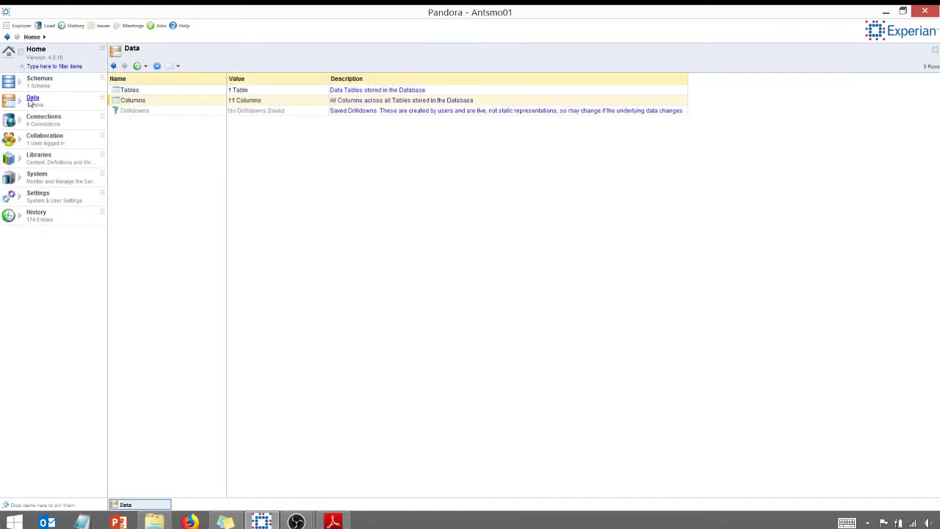
pyautogui.doubleClick(136, 90)
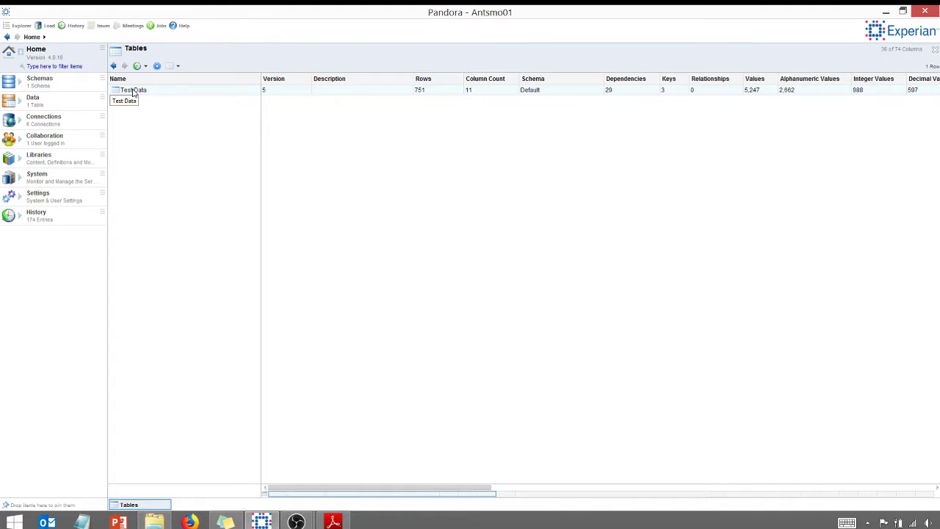
pyautogui.doubleClick(133, 90)
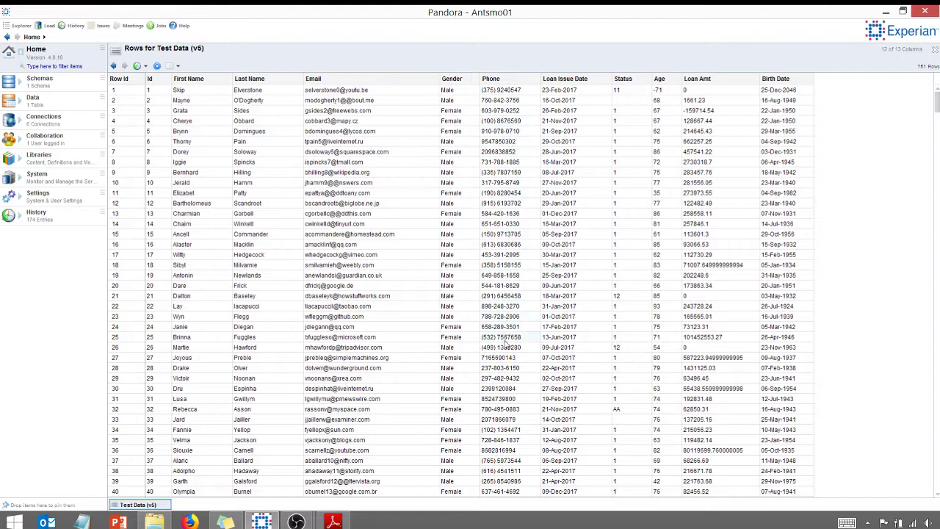
# - Insert a Remove Noise cleanse of Phone as a new column named 'Phone Number Cleanse'
pyautogui.rightClick(507, 82)
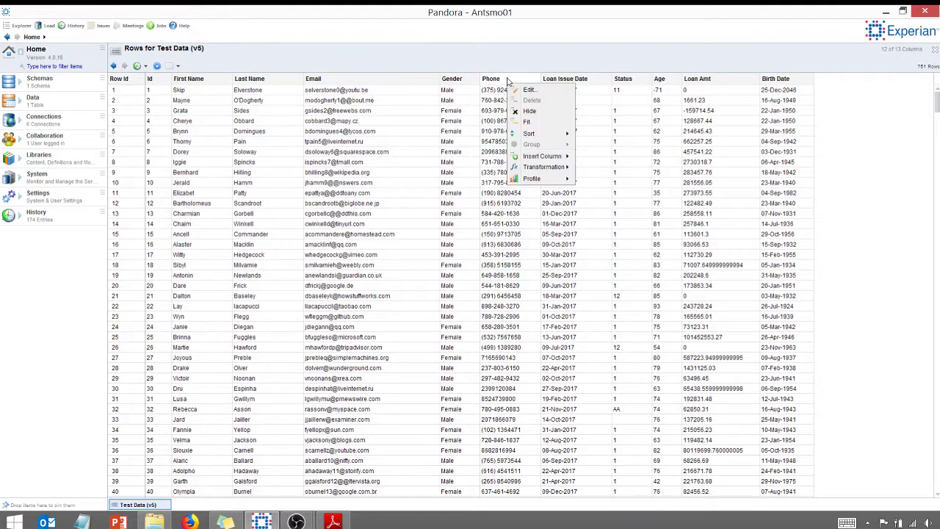
pyautogui.moveTo(534, 157)
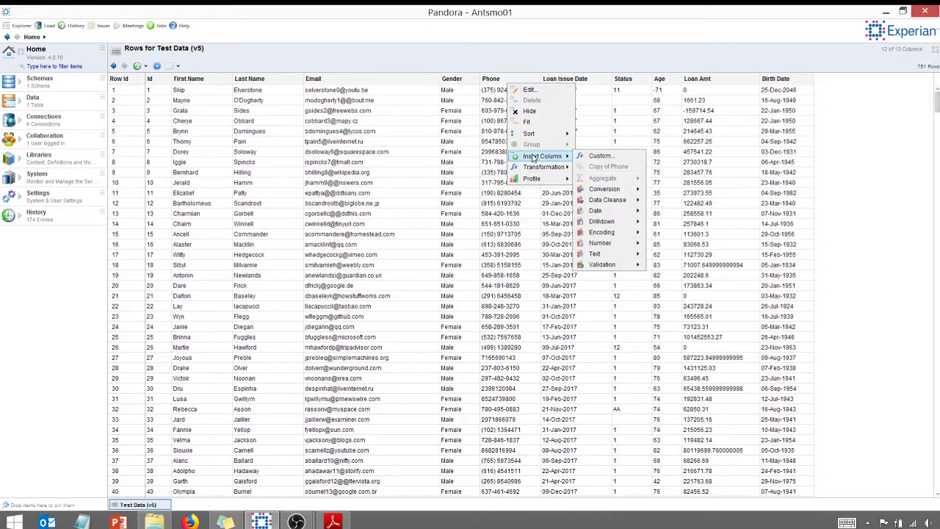
pyautogui.moveTo(594, 201)
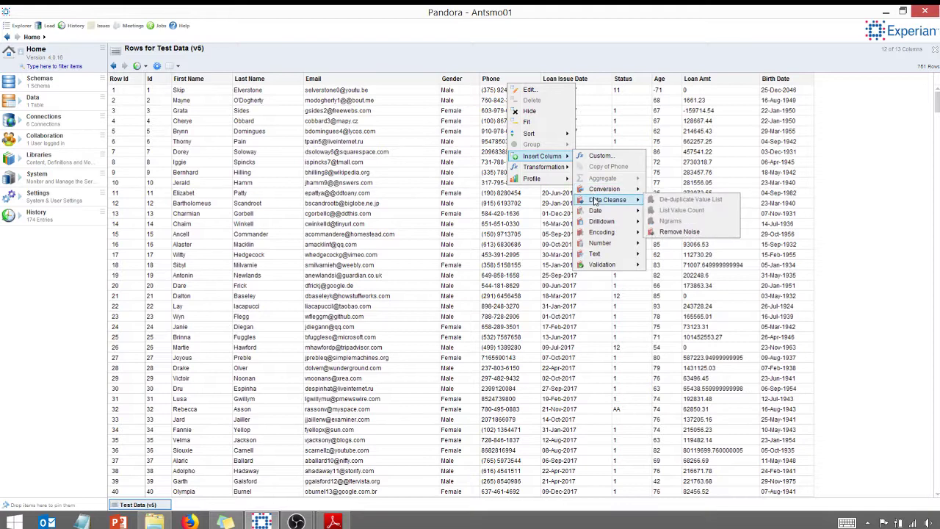
pyautogui.click(670, 232)
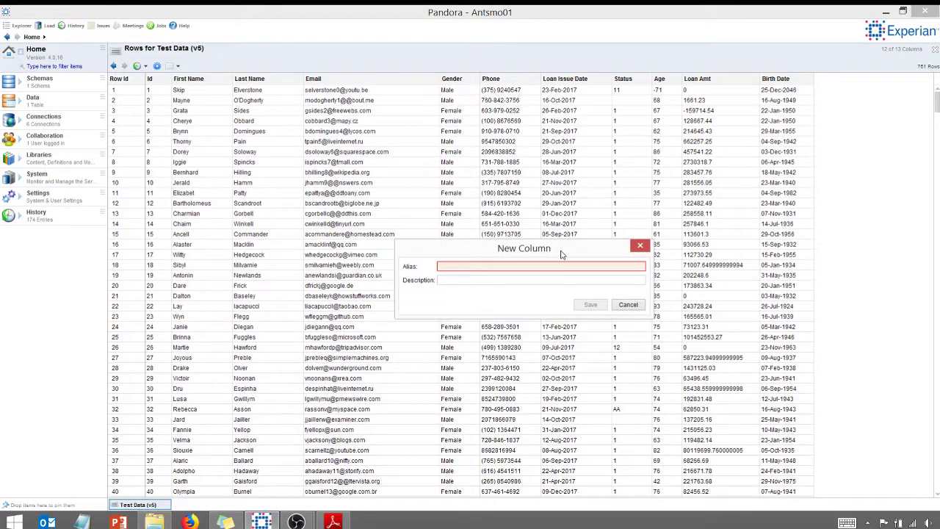
pyautogui.write('Phone')
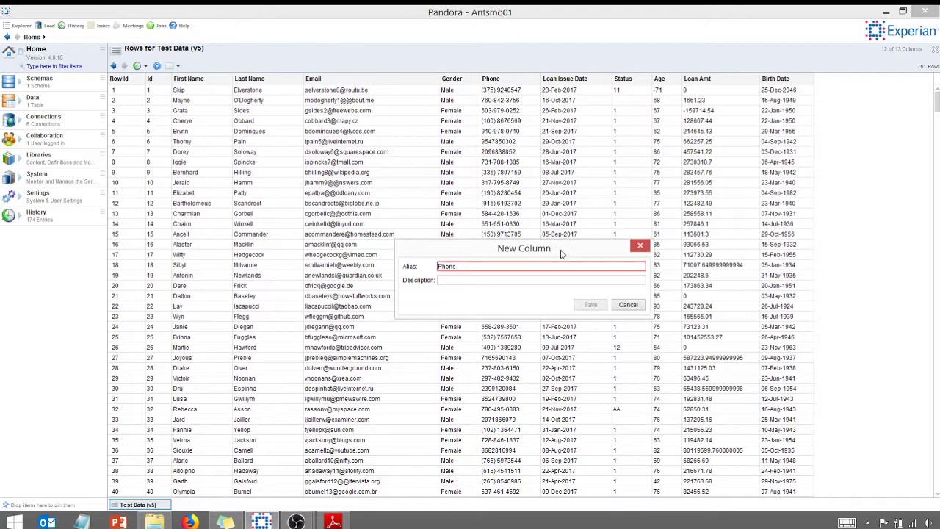
pyautogui.write(' Number C')
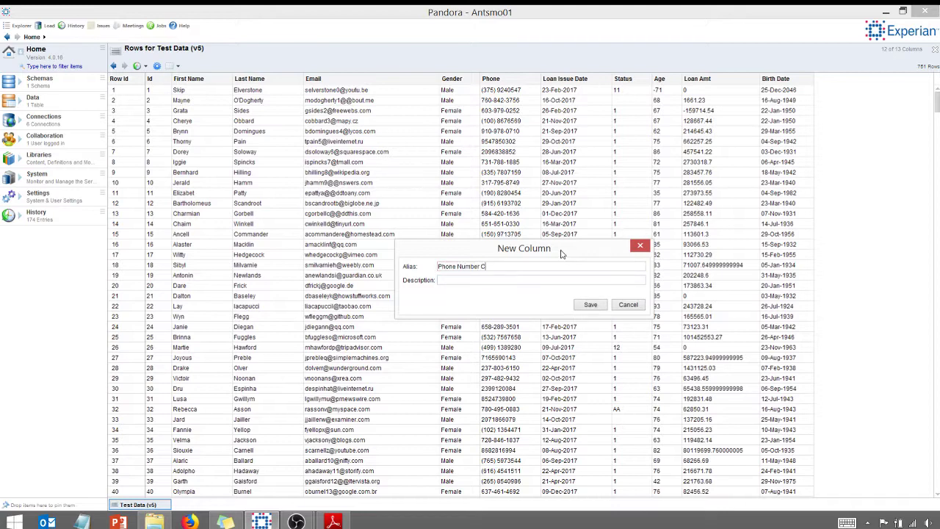
pyautogui.write('leanse')
pyautogui.click(581, 304)
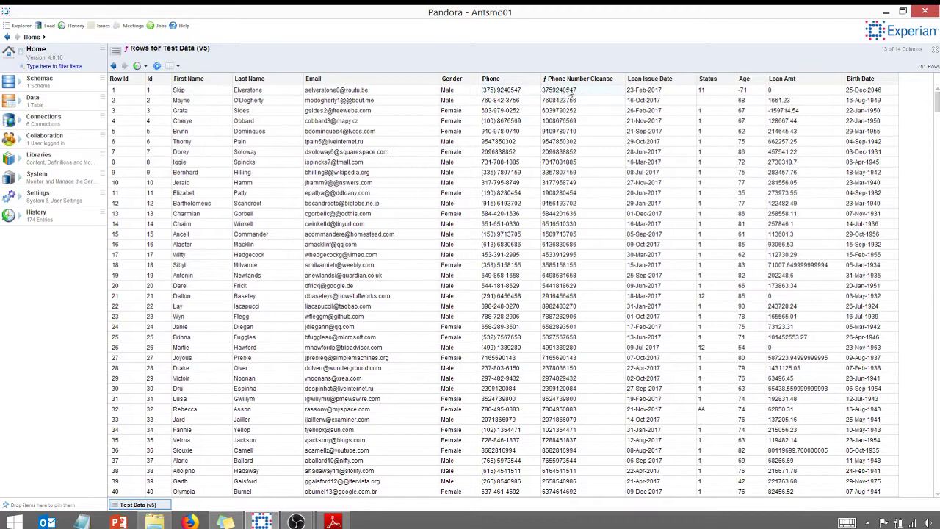
pyautogui.moveTo(580, 94)
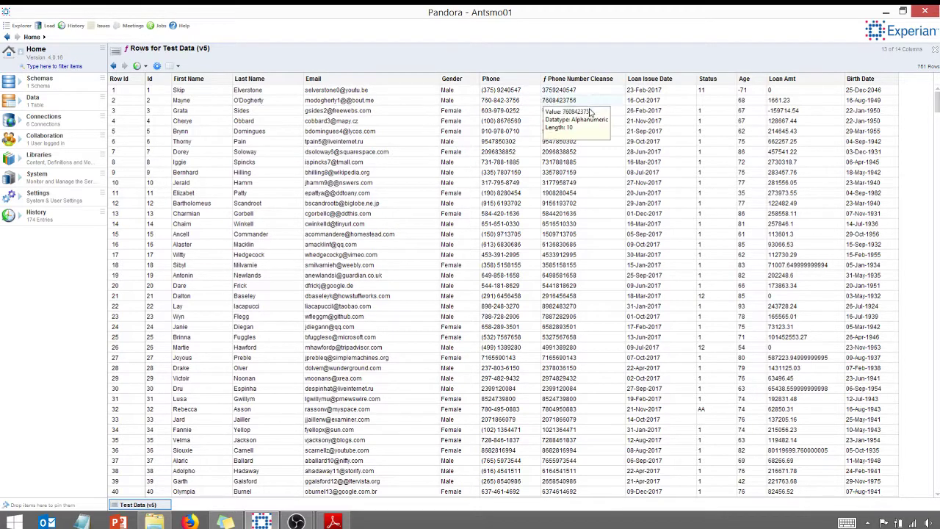
pyautogui.moveTo(503, 126)
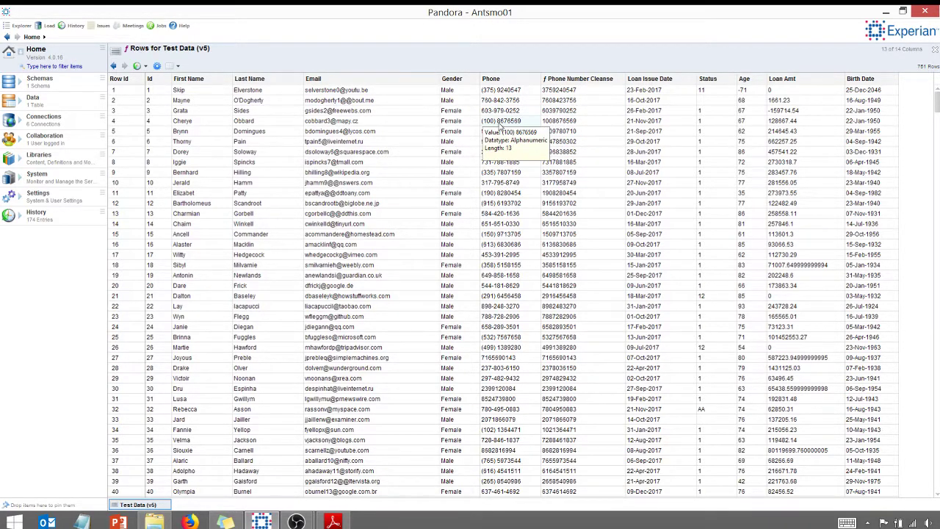
pyautogui.scroll(-1, 504, 218)
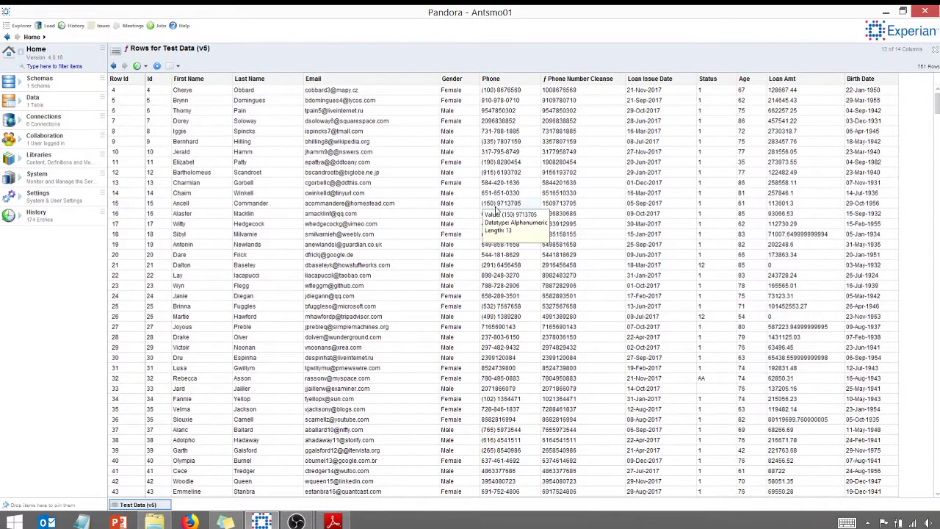
pyautogui.moveTo(561, 185)
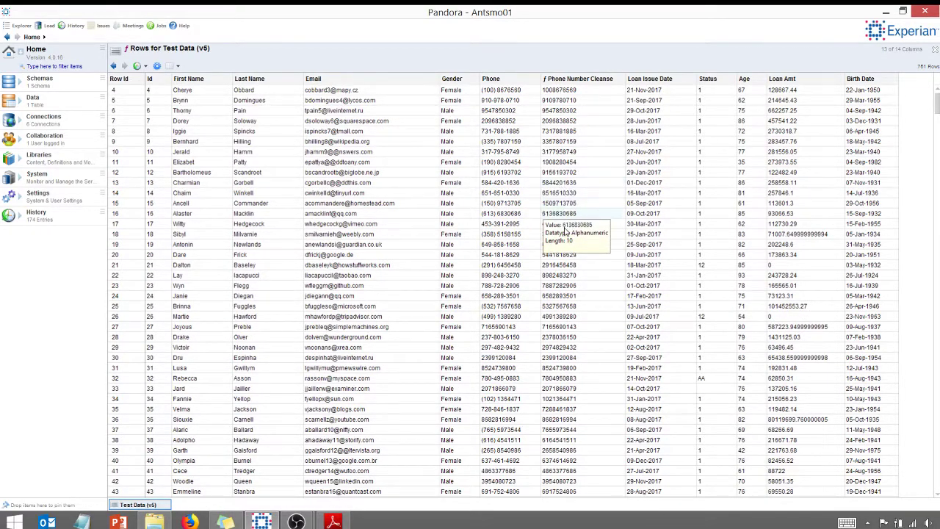
pyautogui.scroll(-3, 564, 224)
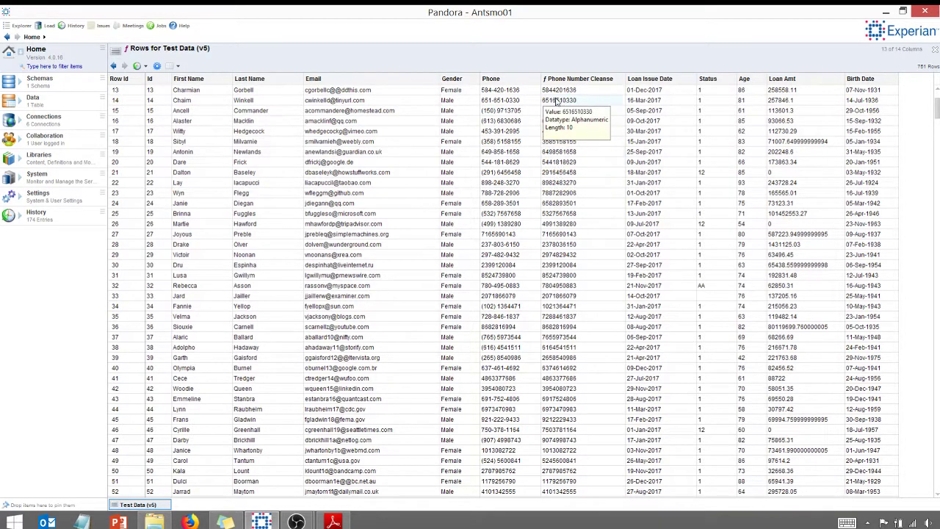
pyautogui.rightClick(509, 85)
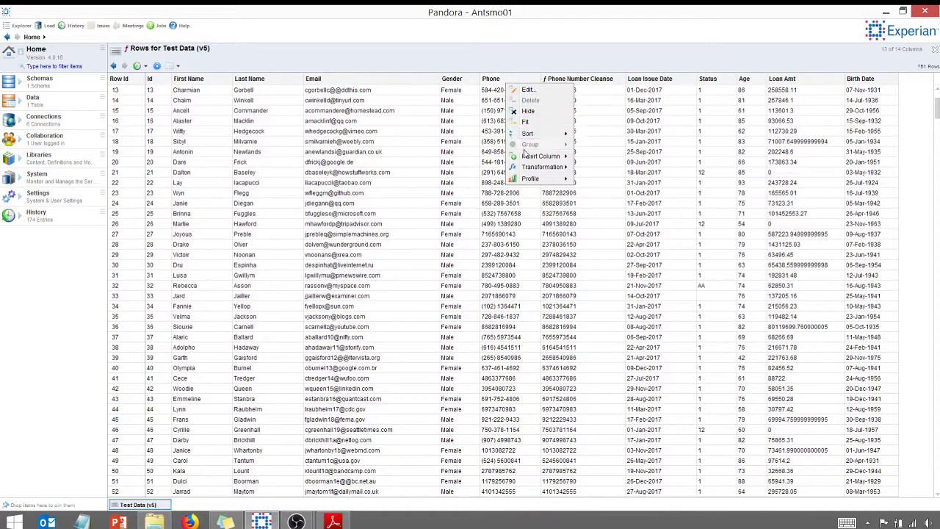
pyautogui.moveTo(604, 189)
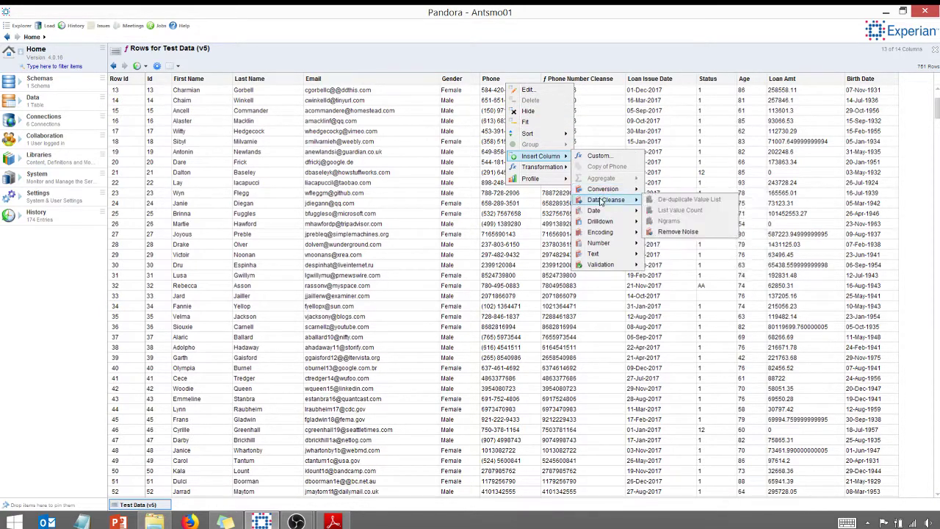
pyautogui.moveTo(600, 215)
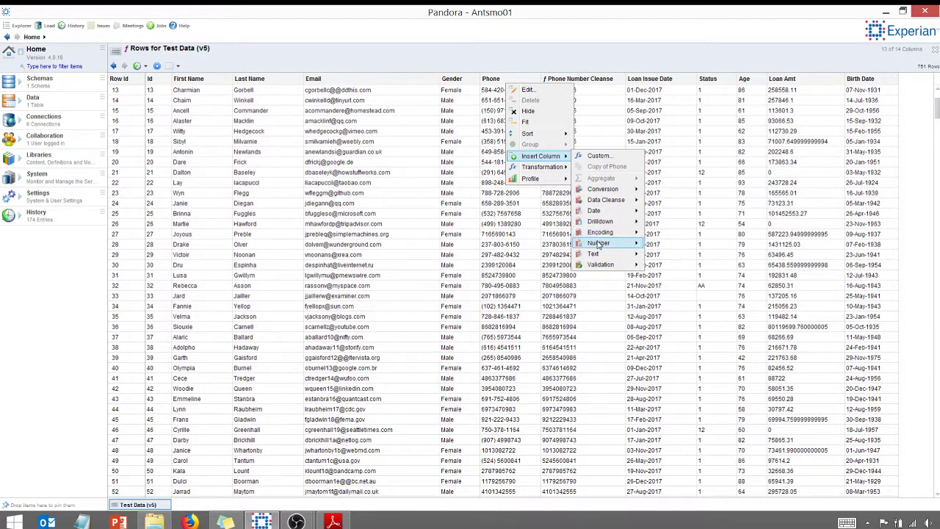
pyautogui.moveTo(598, 243)
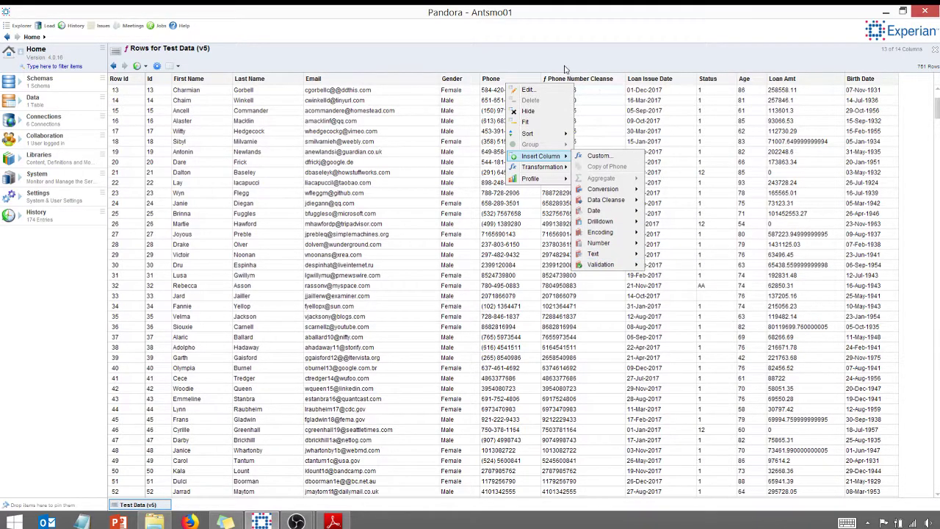
pyautogui.click(557, 60)
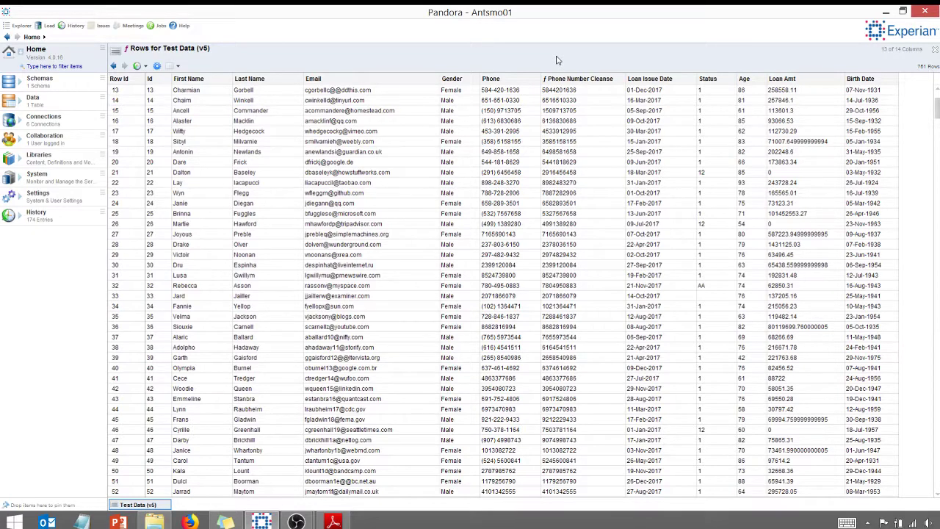